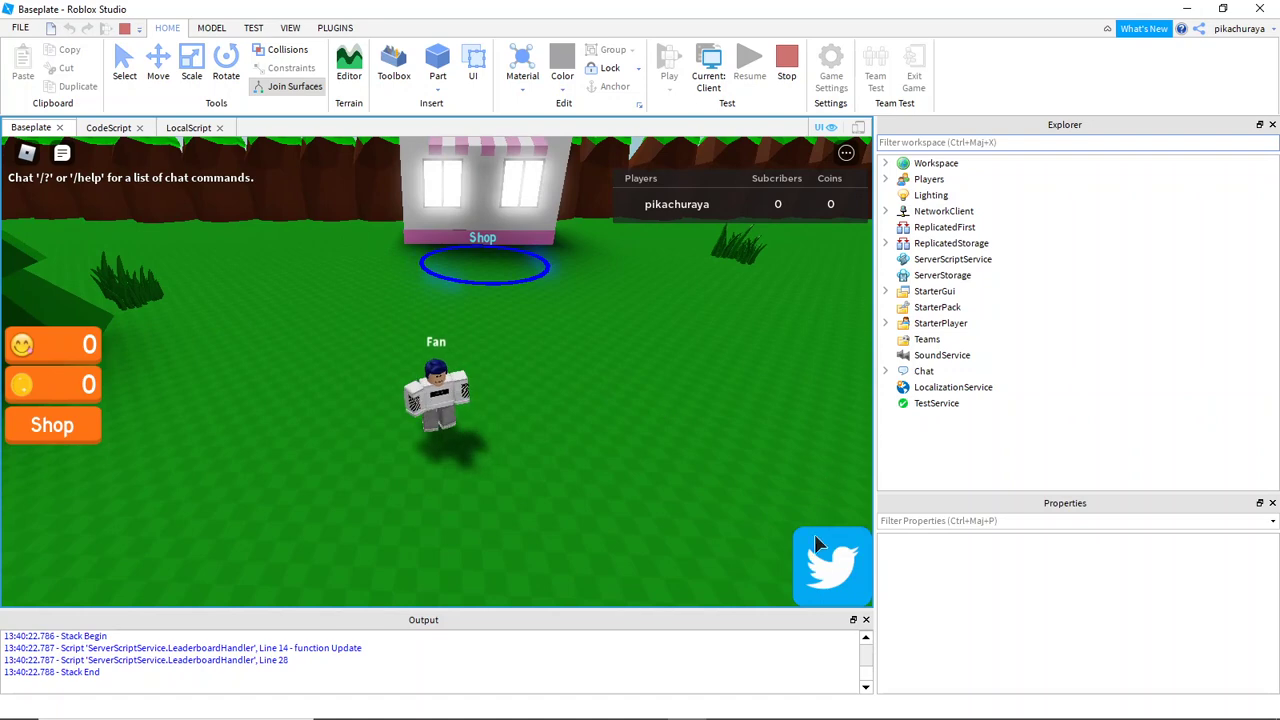
- Open the Twitter codes window in the running game and redeem the code BLOXSDEVS
{"action": "left_click", "coordinate": [820, 568]}
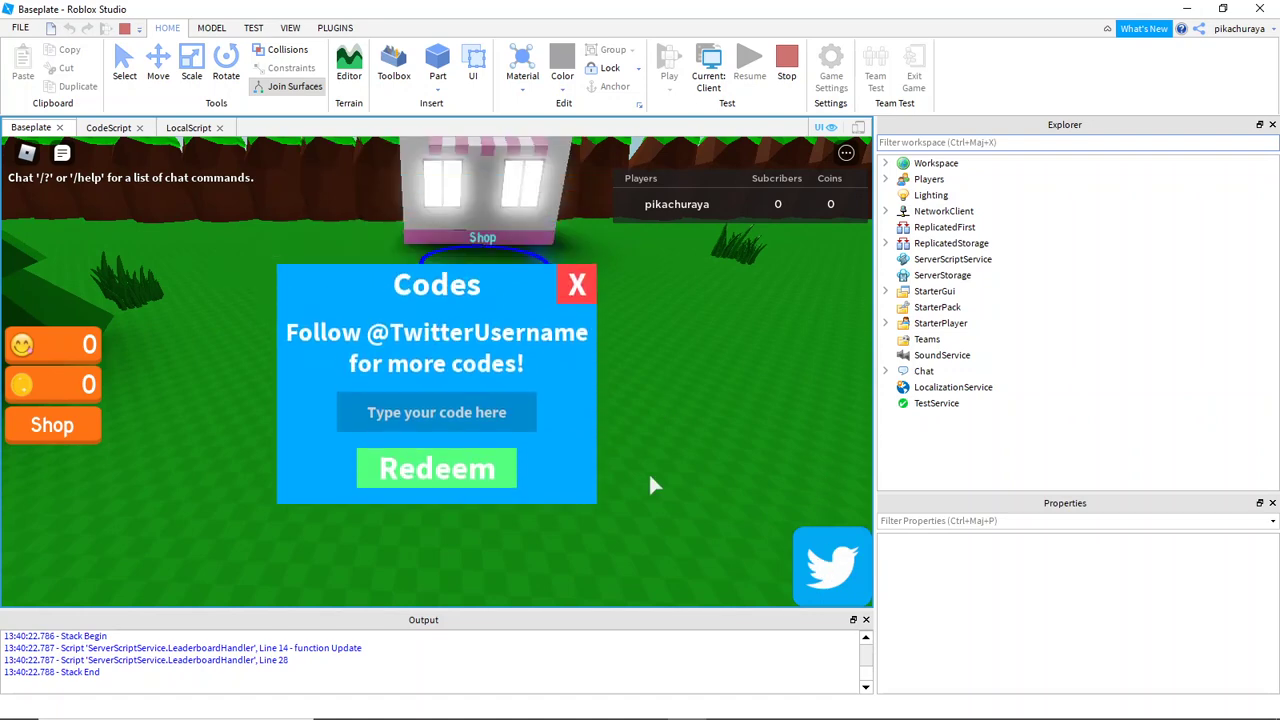
{"action": "left_click", "coordinate": [432, 424]}
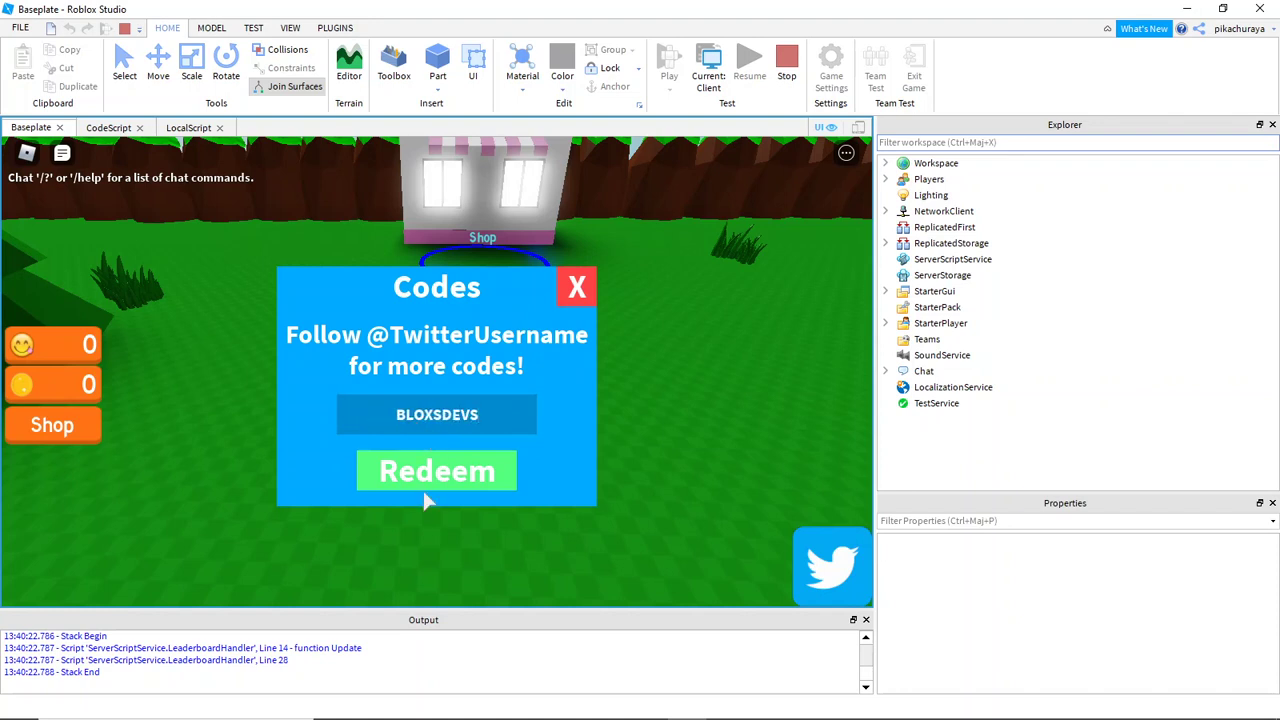
{"action": "left_click", "coordinate": [425, 480]}
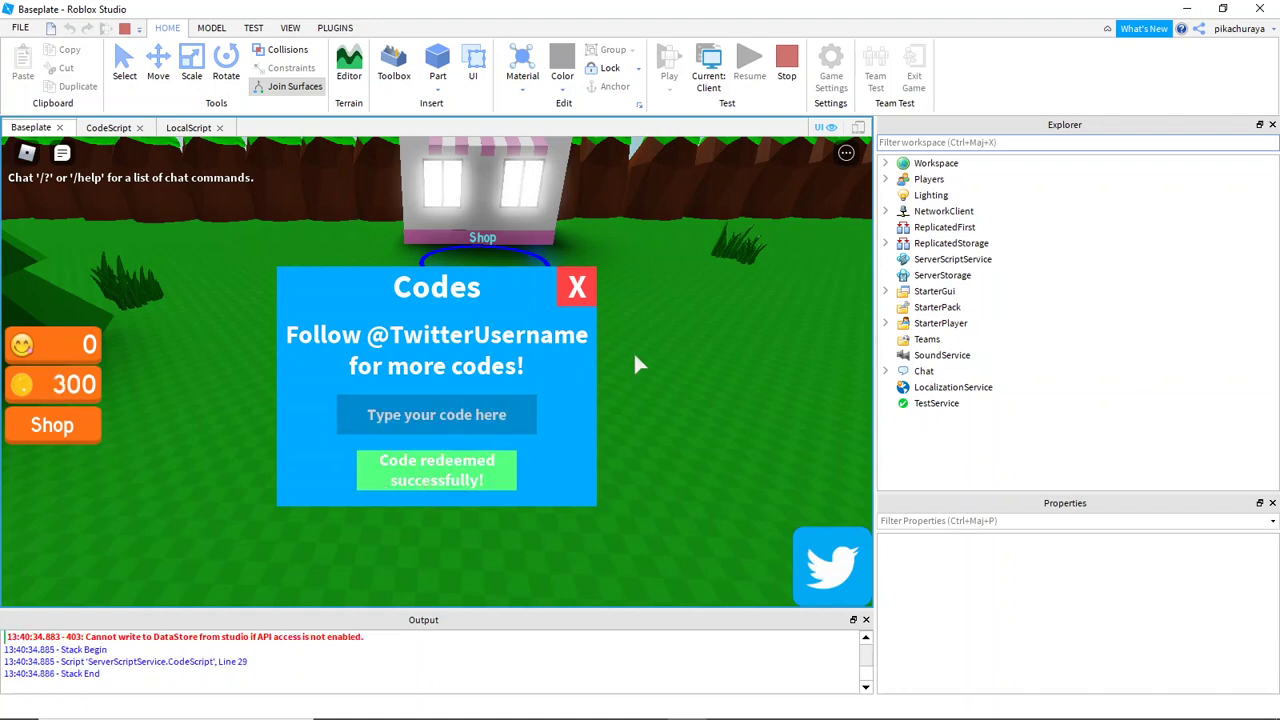
- Try to redeem the code BLOXSDEVS a second time and close the codes window
{"action": "left_click", "coordinate": [463, 412]}
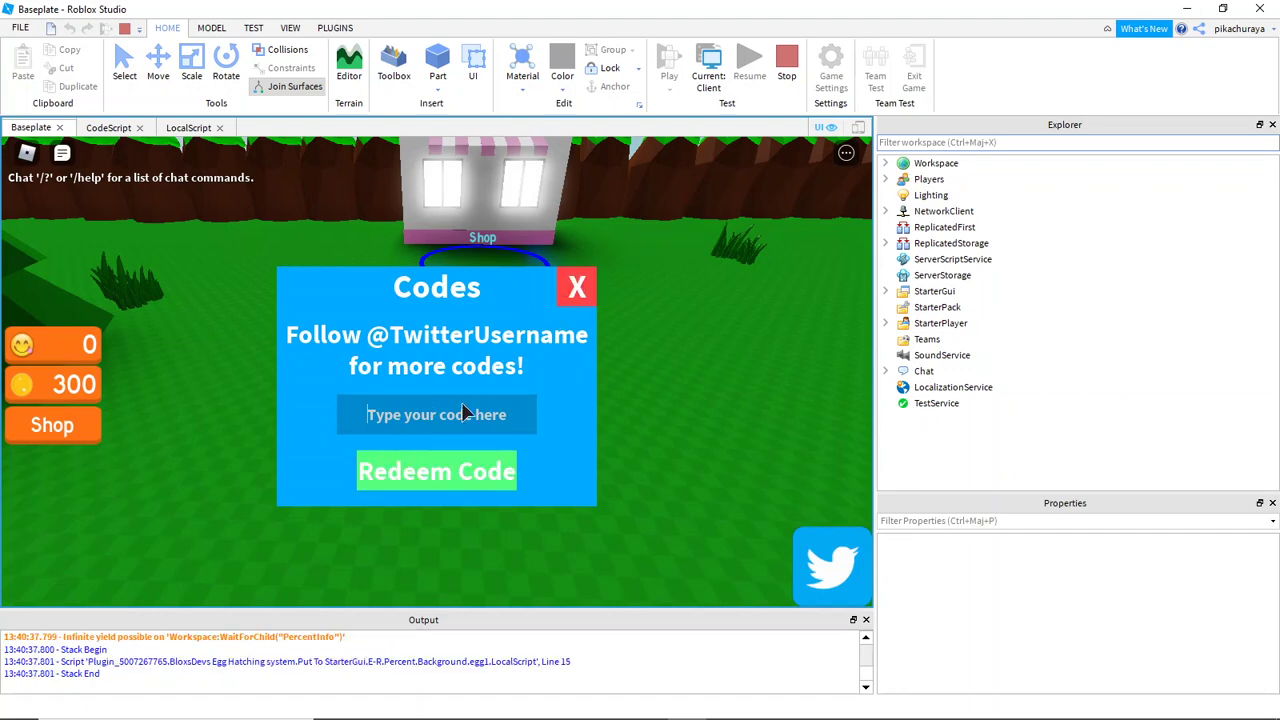
{"action": "type", "text": "BLOXSDEVS"}
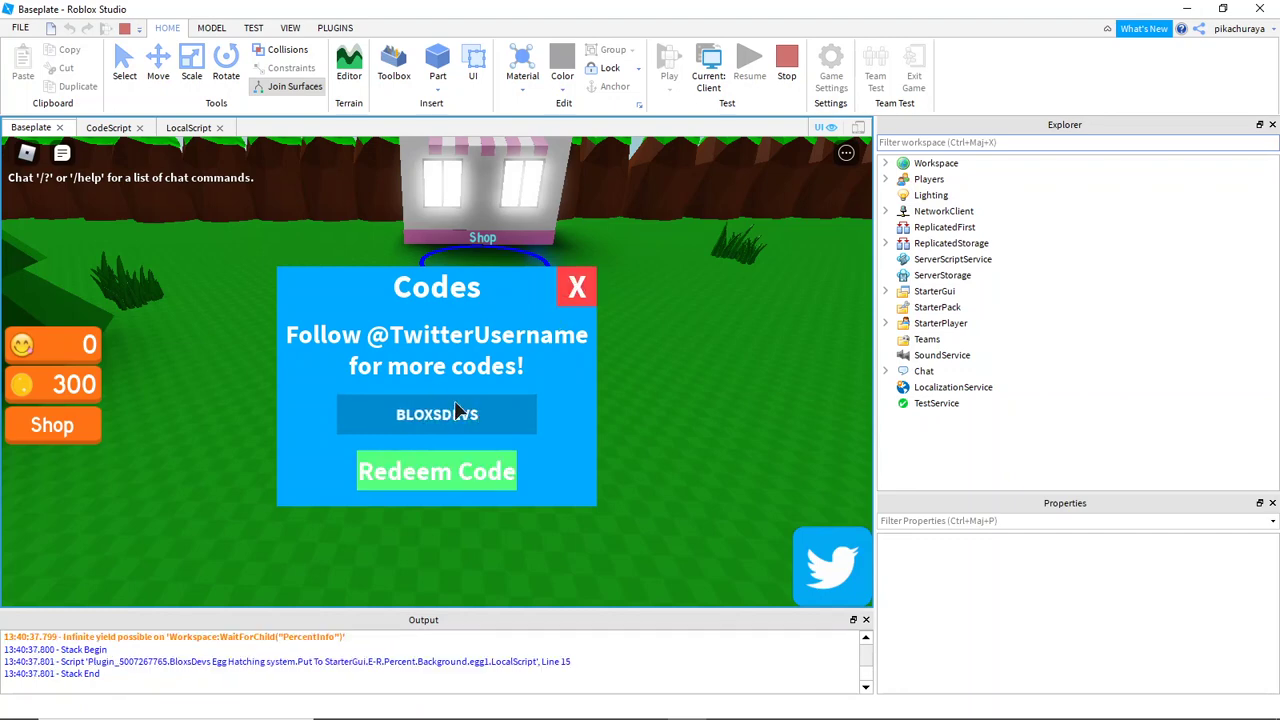
{"action": "left_click", "coordinate": [425, 498]}
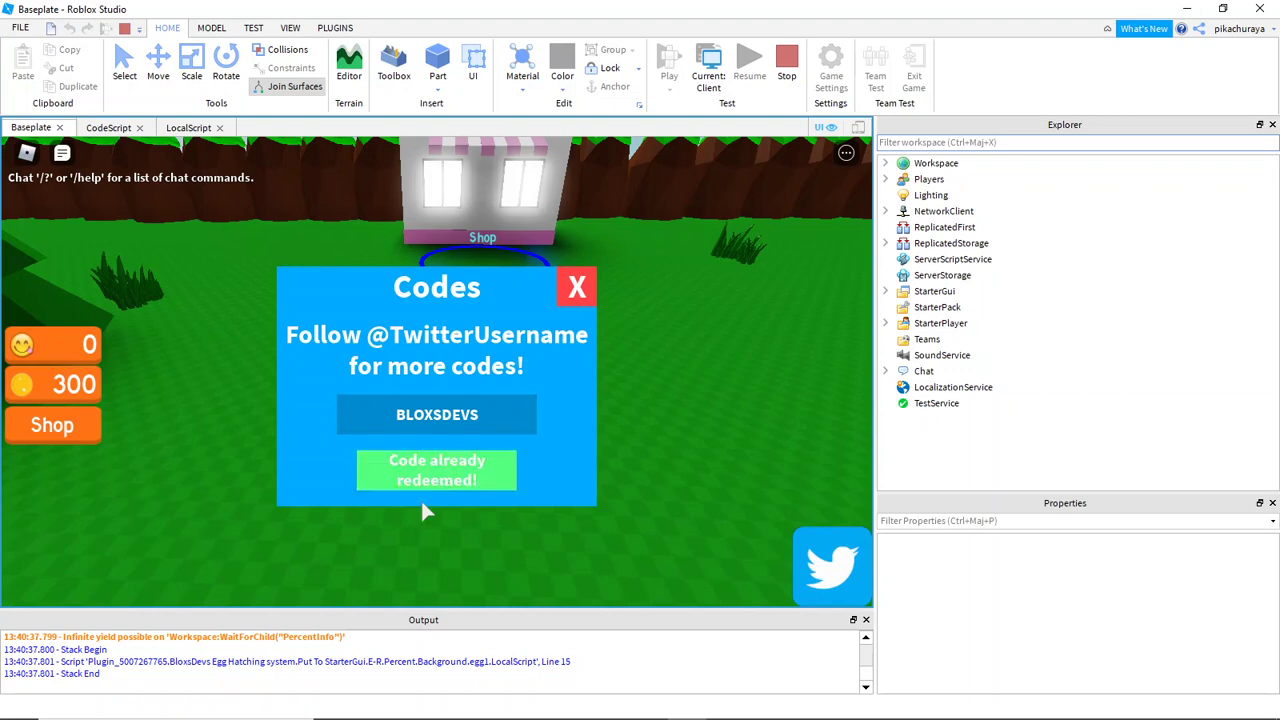
{"action": "left_click", "coordinate": [577, 287]}
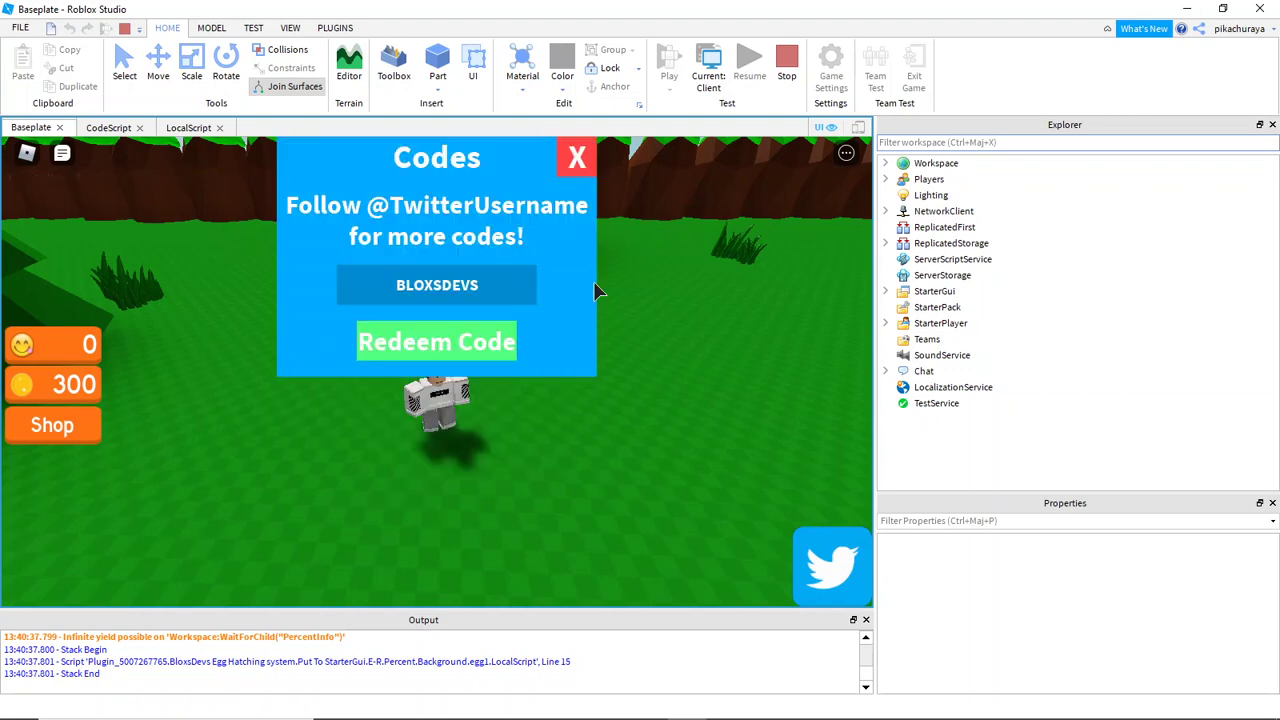
- Walk and jump the character around the map to examine it from several angles, and stop the play test
{"action": "scroll", "coordinate": [472, 326], "scroll_direction": "up", "scroll_amount": 5}
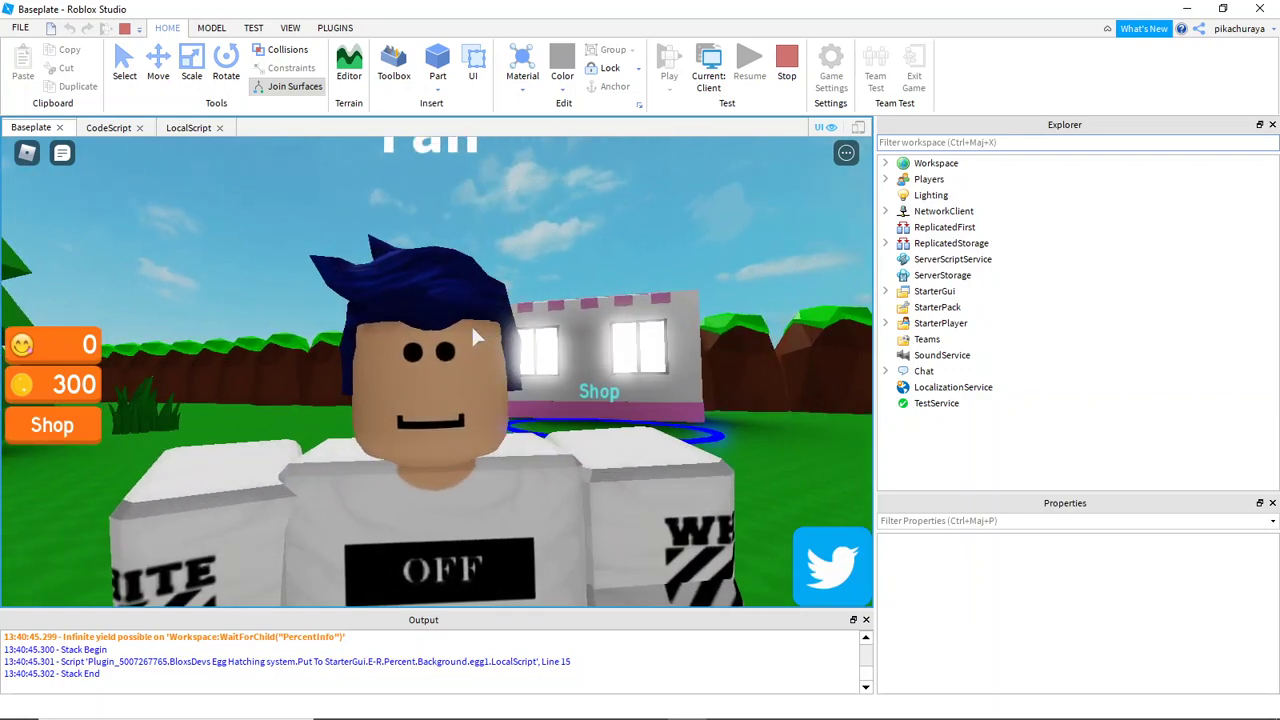
{"action": "scroll", "coordinate": [476, 338], "scroll_direction": "down", "scroll_amount": 2}
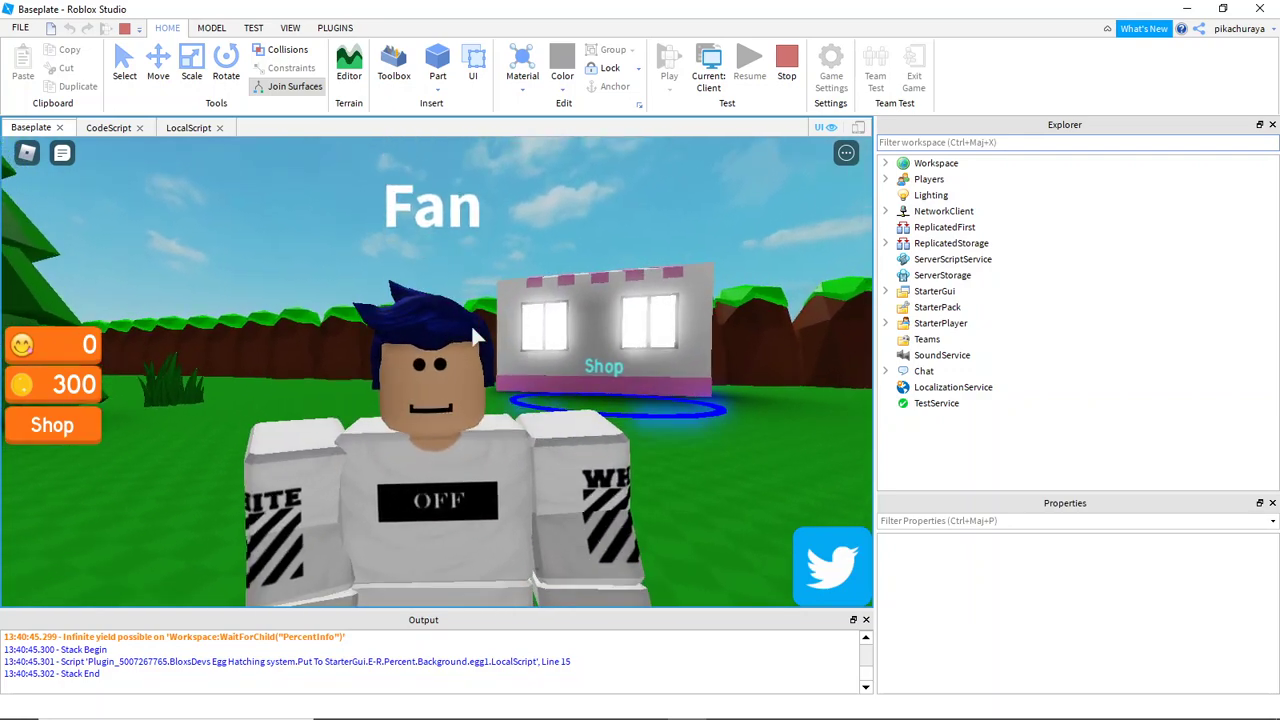
{"action": "scroll", "coordinate": [472, 327], "scroll_direction": "down", "scroll_amount": 4}
{"action": "right_click_drag", "start_coordinate": [472, 327], "coordinate": [473, 328]}
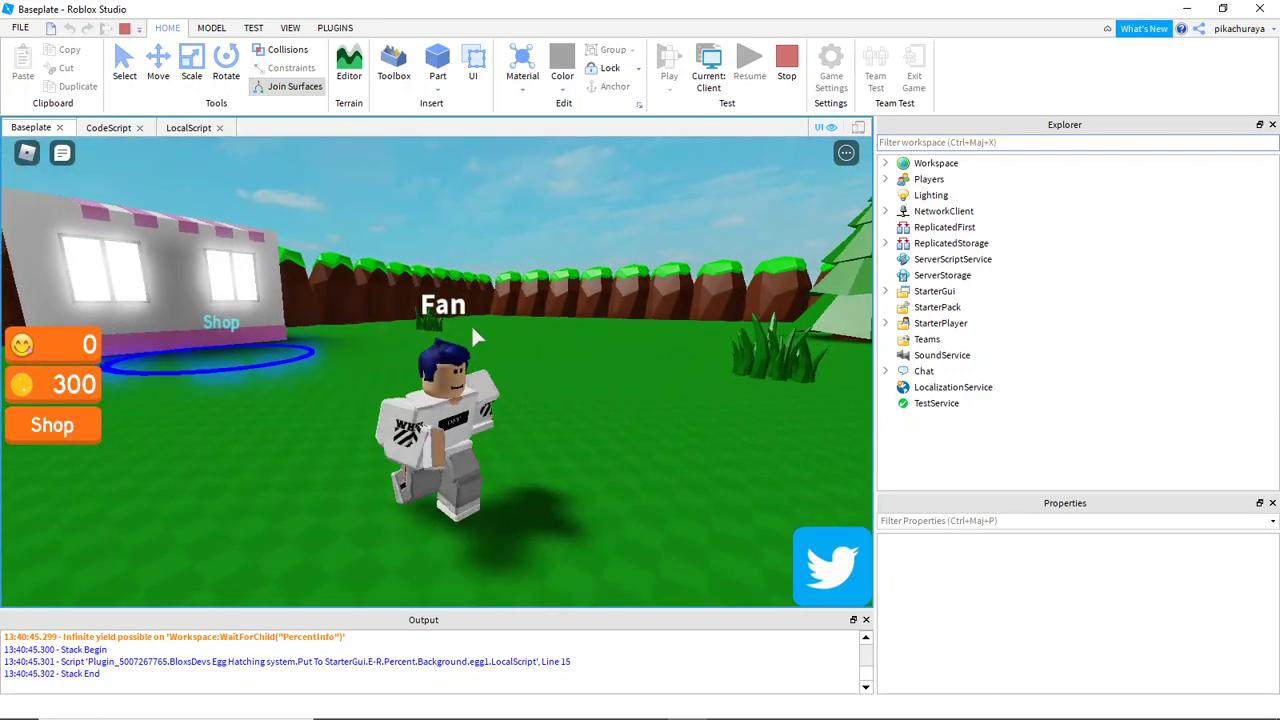
{"action": "key", "text": "s"}
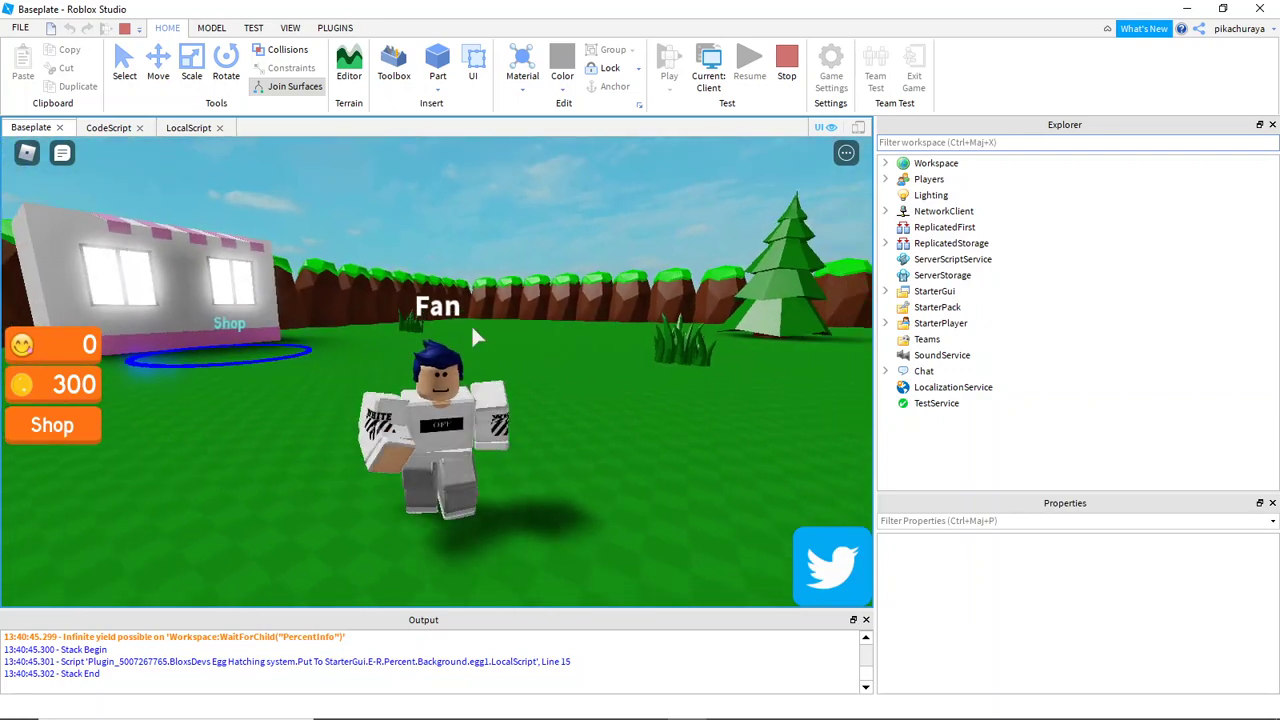
{"action": "key", "text": "d"}
{"action": "key", "text": "z"}
{"action": "scroll", "coordinate": [472, 326], "scroll_direction": "down", "scroll_amount": 1}
{"action": "scroll", "coordinate": [472, 327], "scroll_direction": "down", "scroll_amount": 2}
{"action": "right_click_drag", "start_coordinate": [472, 327], "coordinate": [473, 327]}
{"action": "key", "text": "q"}
{"action": "key", "text": "s"}
{"action": "key", "text": "z"}
{"action": "key", "text": "q"}
{"action": "key", "text": "z"}
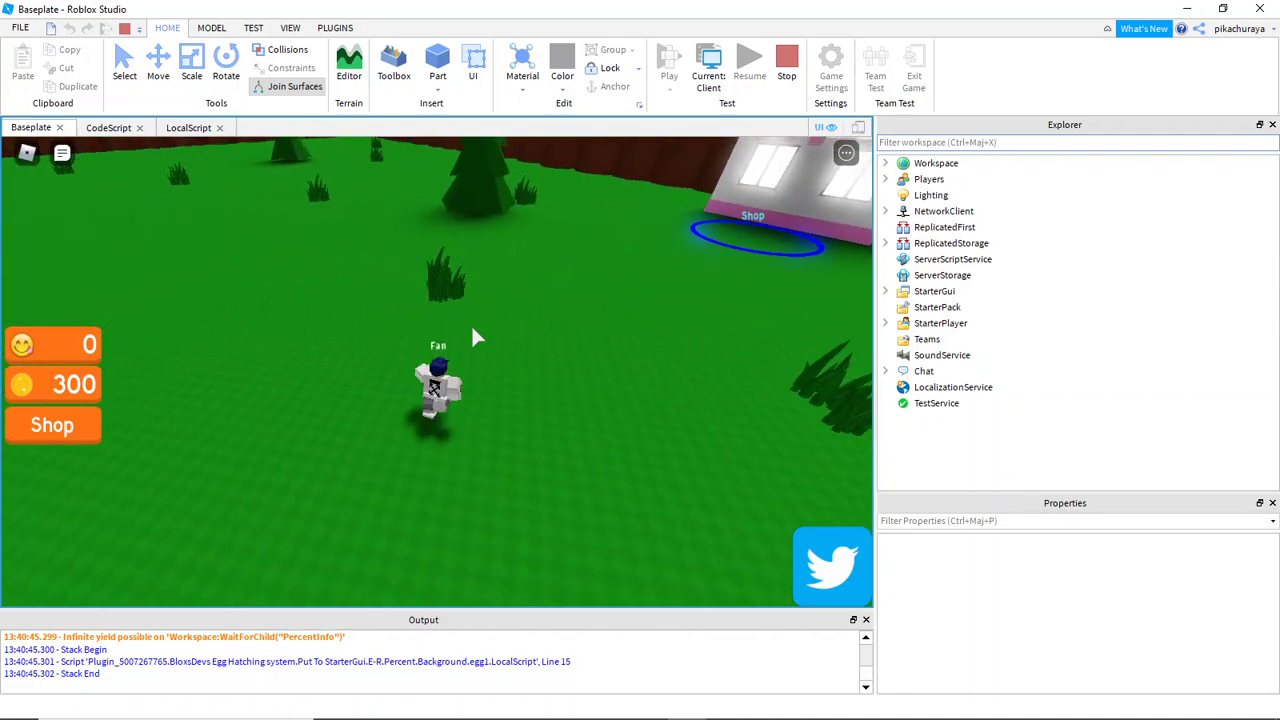
{"action": "key", "text": "d"}
{"action": "key", "text": "space"}
{"action": "key", "text": "q"}
{"action": "right_click_drag", "start_coordinate": [472, 327], "coordinate": [445, 309]}
{"action": "key", "text": "s"}
{"action": "key", "text": "space"}
{"action": "scroll", "coordinate": [446, 318], "scroll_direction": "up", "scroll_amount": 5}
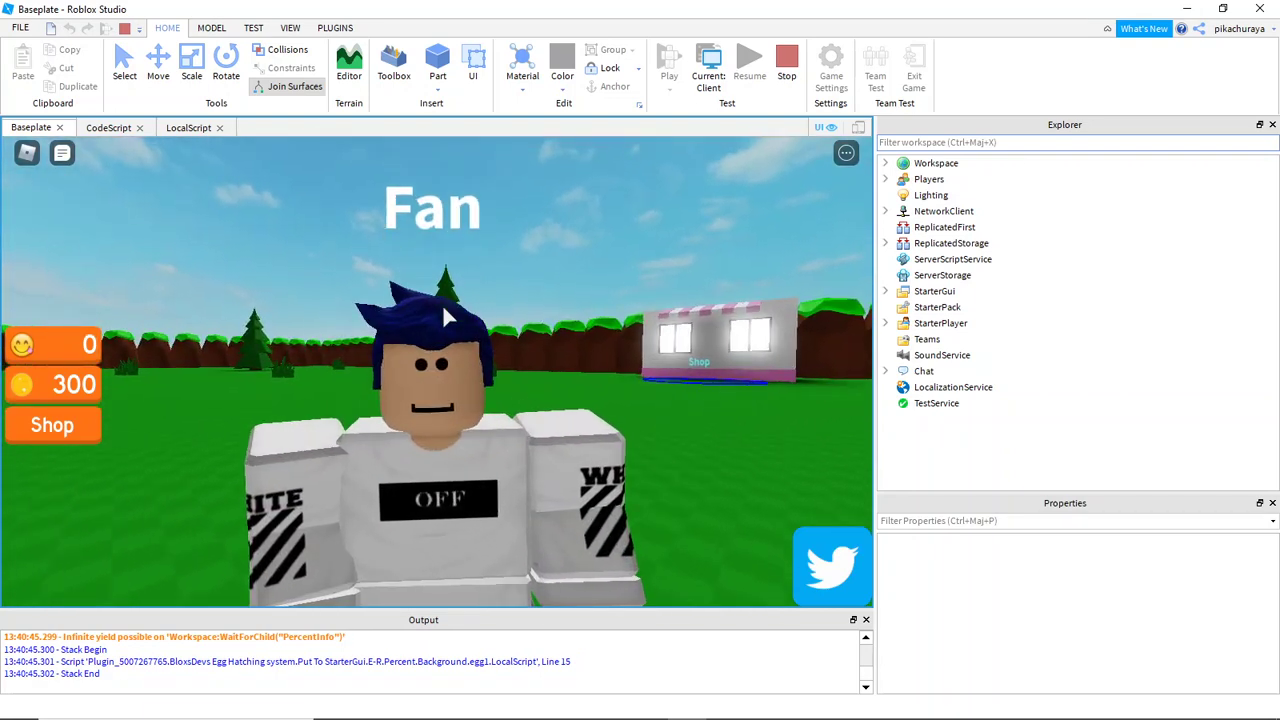
{"action": "right_click_drag", "start_coordinate": [443, 308], "coordinate": [443, 308]}
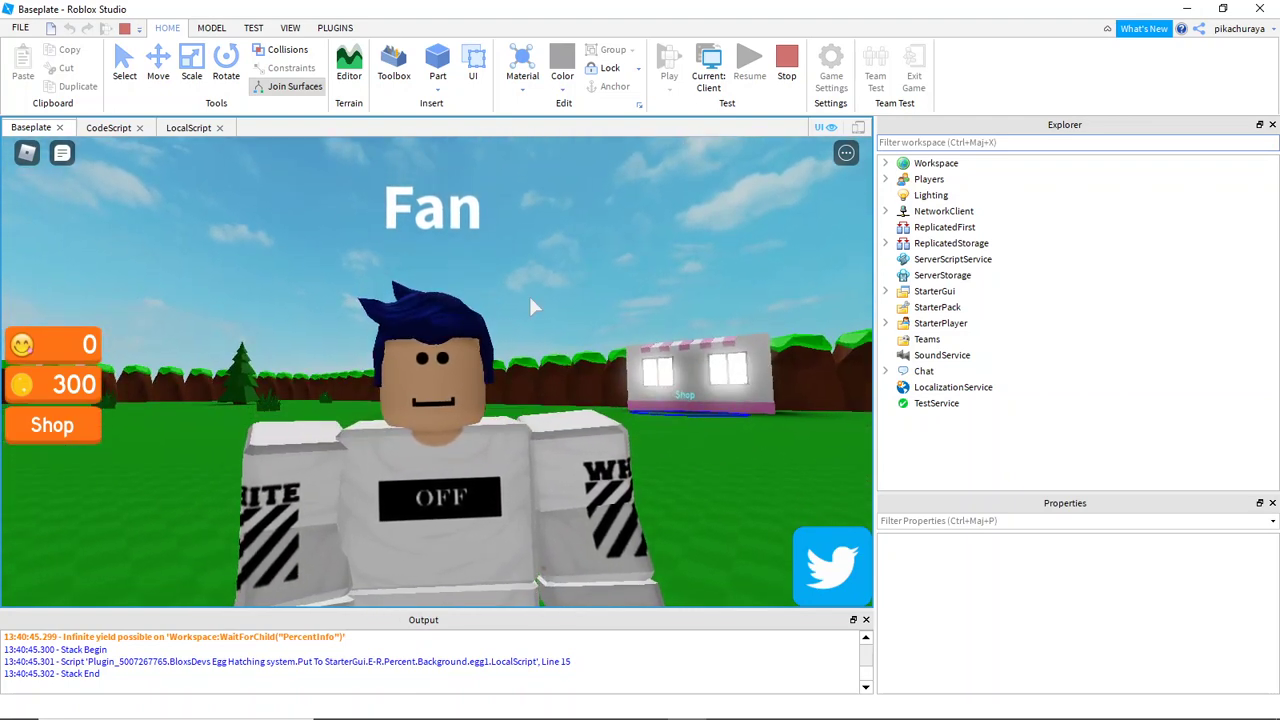
{"action": "left_click", "coordinate": [786, 64]}
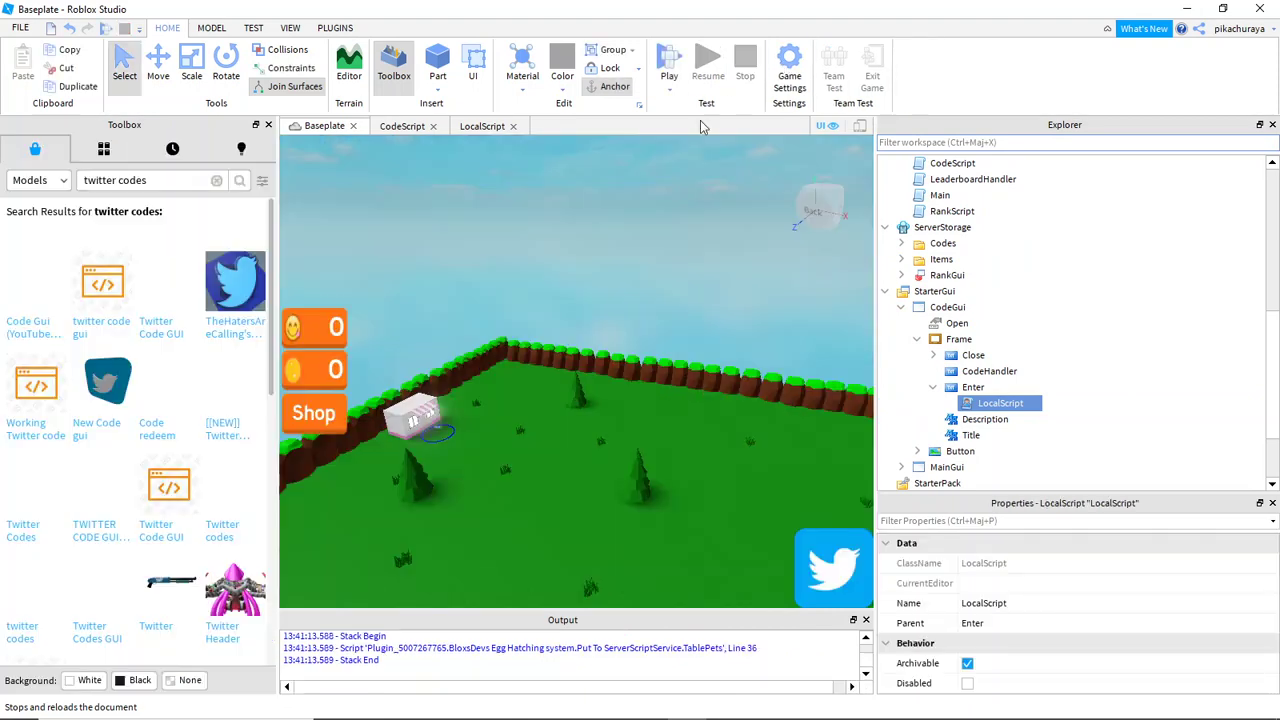
- Insert a spawn location on the open grass near the shop
{"action": "right_click_drag", "start_coordinate": [583, 270], "coordinate": [535, 289]}
{"action": "key", "text": "w"}
{"action": "left_click", "coordinate": [207, 32]}
{"action": "key", "text": "w"}
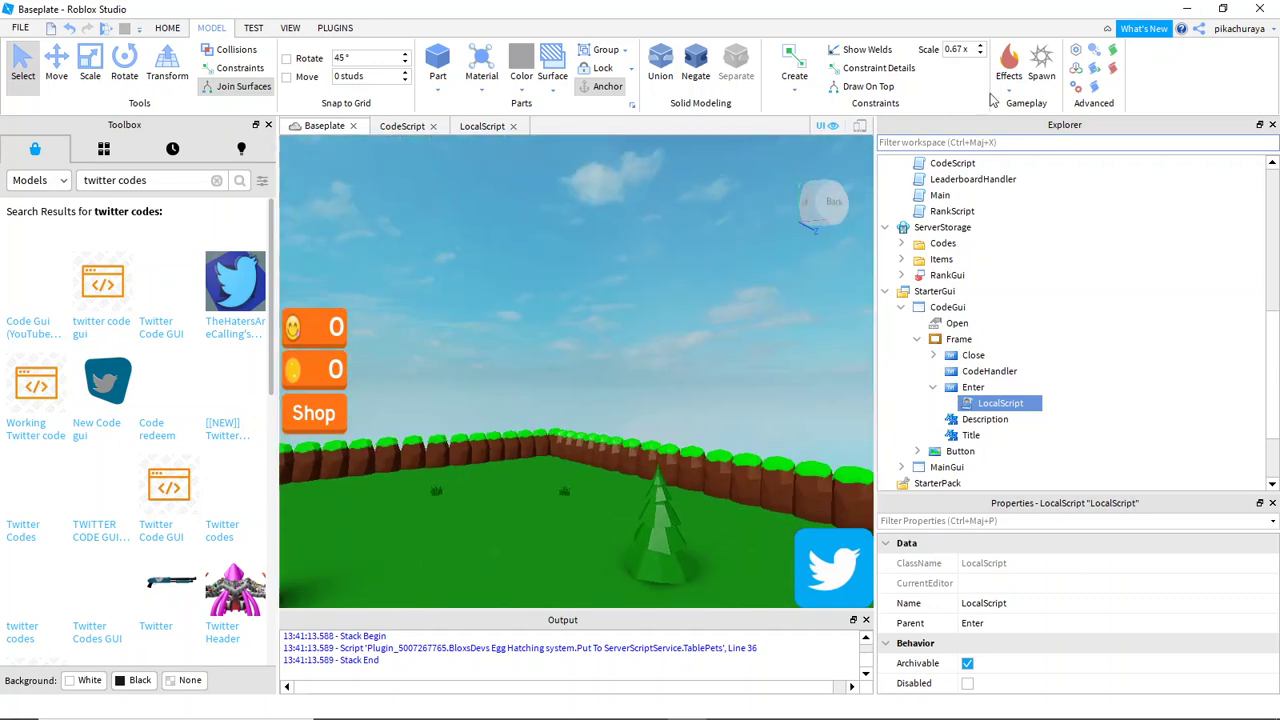
{"action": "right_click_drag", "start_coordinate": [832, 216], "coordinate": [832, 216]}
{"action": "key", "text": "w"}
{"action": "key", "text": "w"}
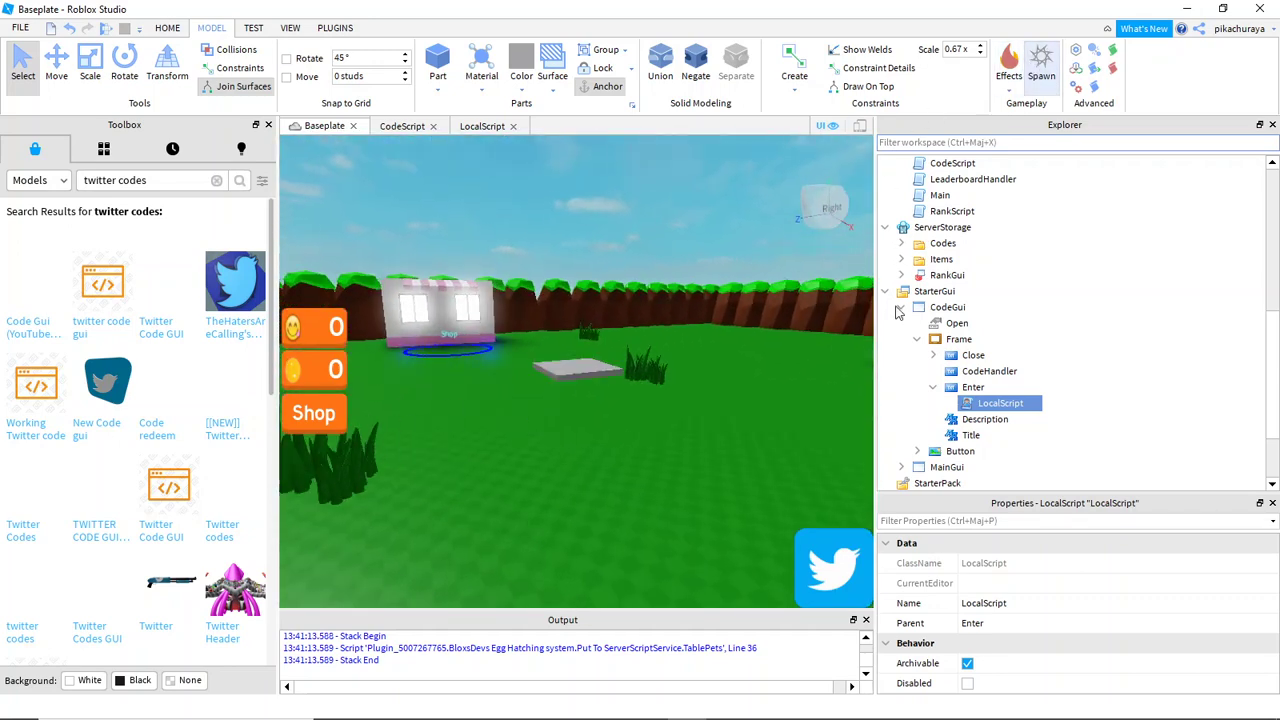
- Select the spawn location and move it across the grass to the open area in front of the shop
{"action": "key", "text": "s"}
{"action": "right_click_drag", "start_coordinate": [788, 339], "coordinate": [788, 339]}
{"action": "left_click", "coordinate": [650, 307]}
{"action": "right_click_drag", "start_coordinate": [650, 307], "coordinate": [650, 307]}
{"action": "key", "text": "s"}
{"action": "key", "text": "ctrl+2"}
{"action": "left_click_drag", "start_coordinate": [609, 291], "coordinate": [640, 398]}
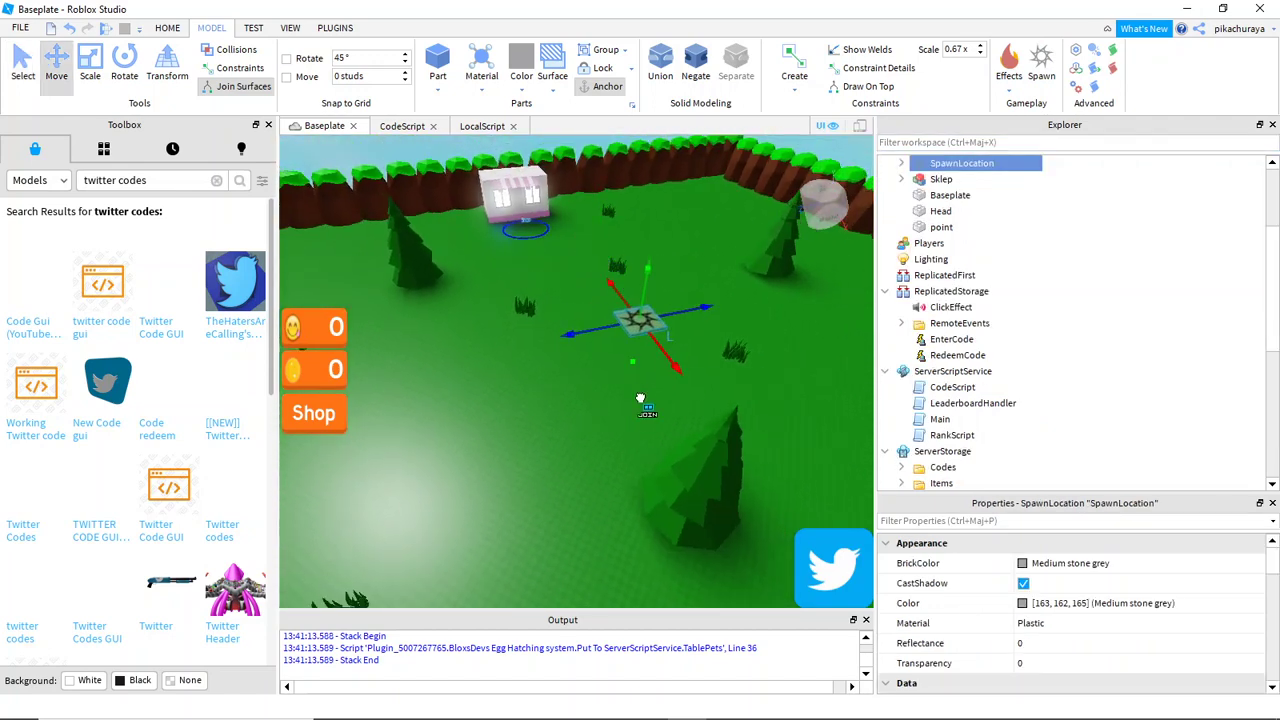
{"action": "left_click_drag", "start_coordinate": [580, 355], "coordinate": [535, 364]}
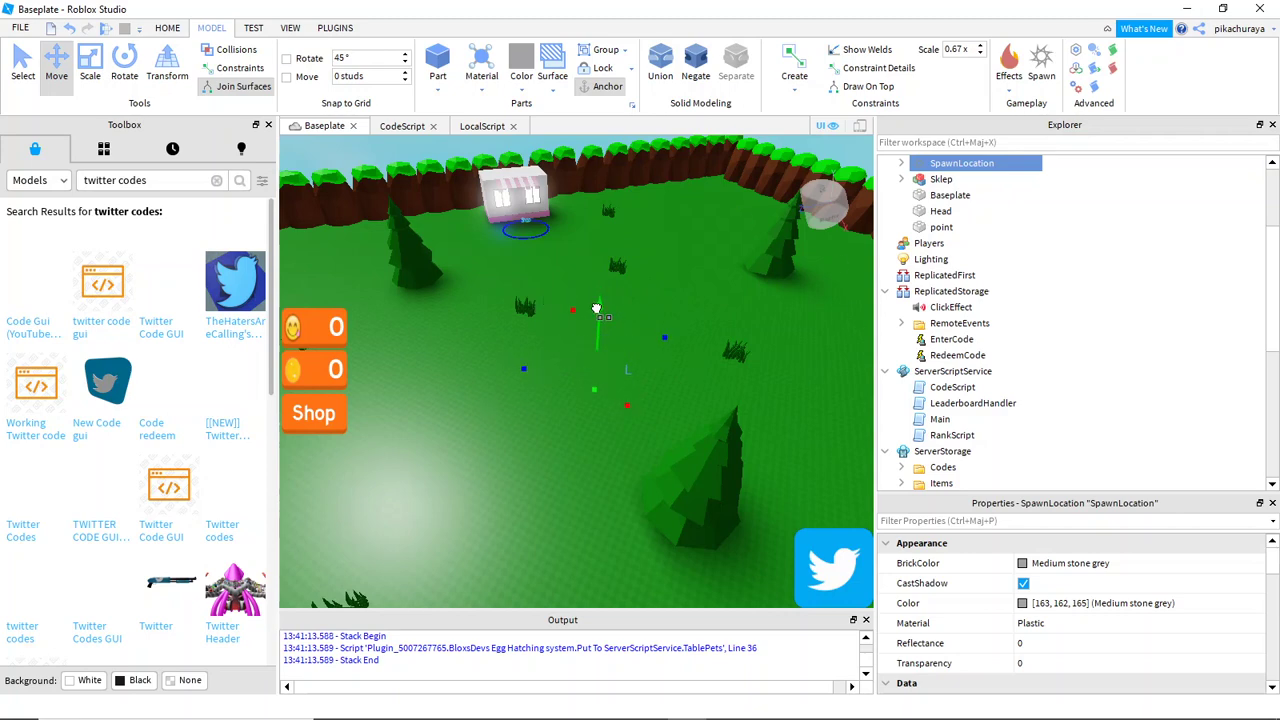
- Turn off CanCollide for the spawn location
{"action": "scroll", "coordinate": [656, 321], "scroll_direction": "up", "scroll_amount": 3}
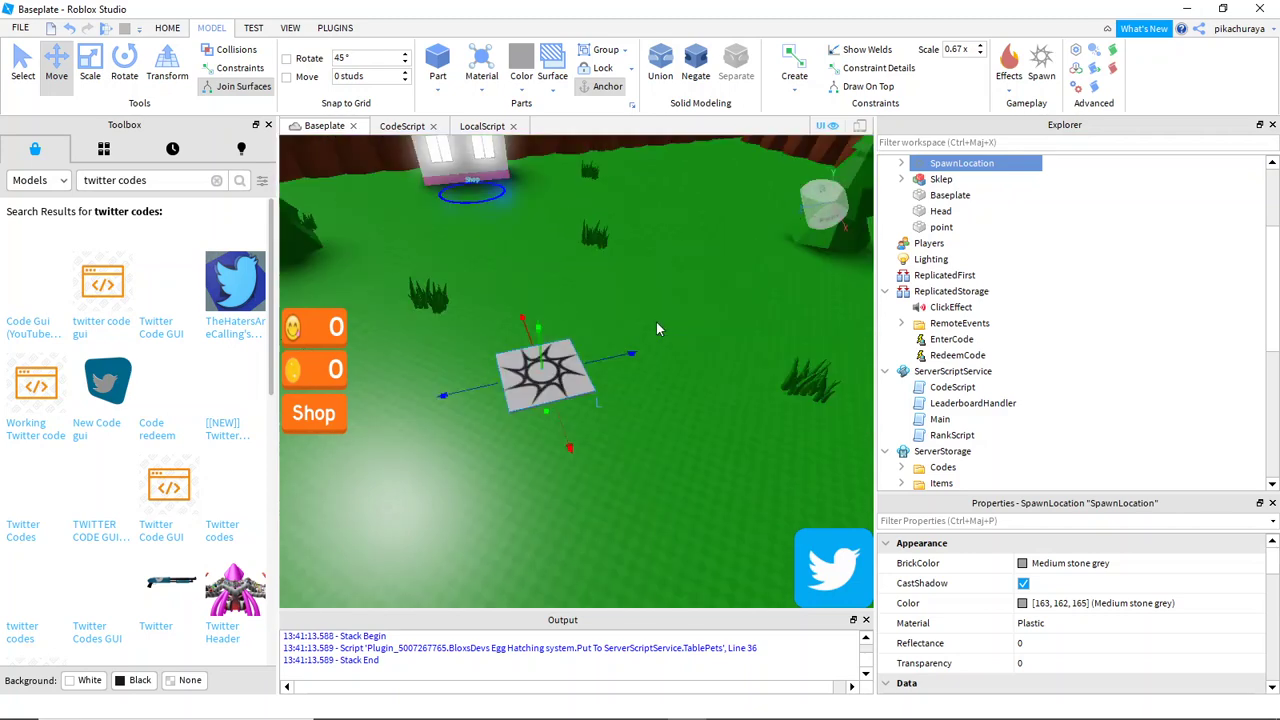
{"action": "left_click", "coordinate": [1010, 518]}
{"action": "type", "text": "can"}
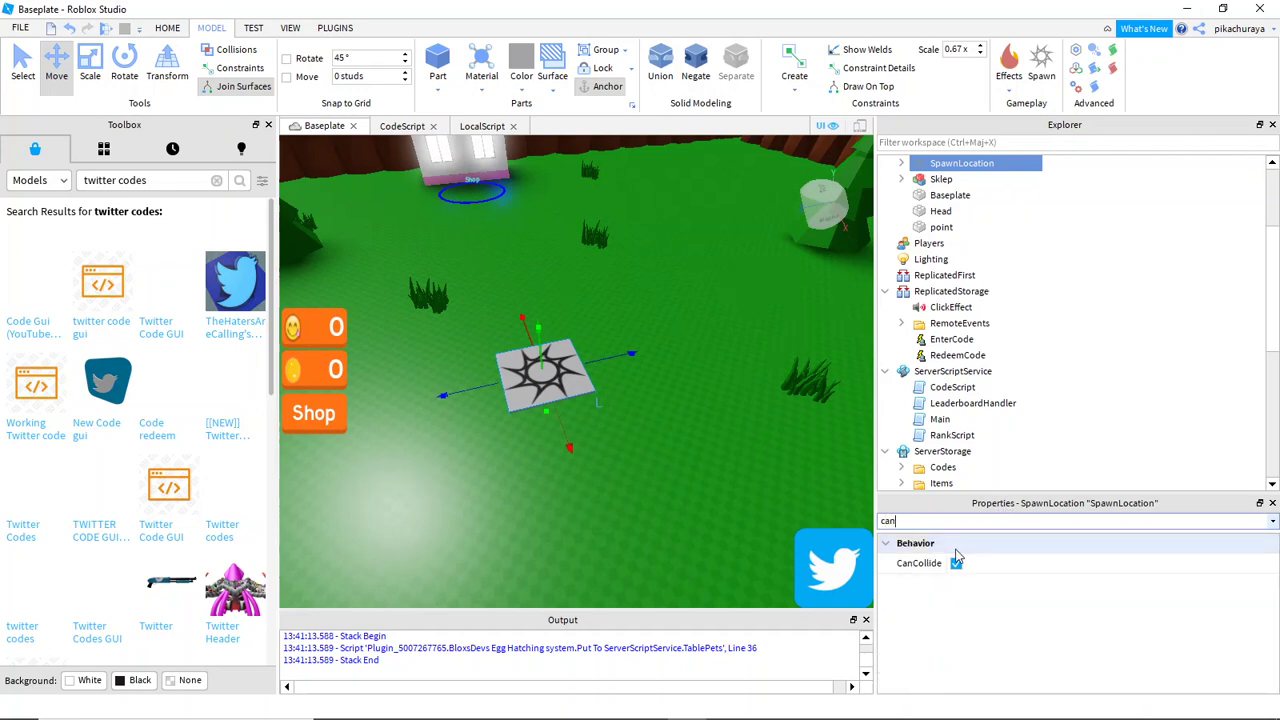
{"action": "left_click", "coordinate": [956, 564]}
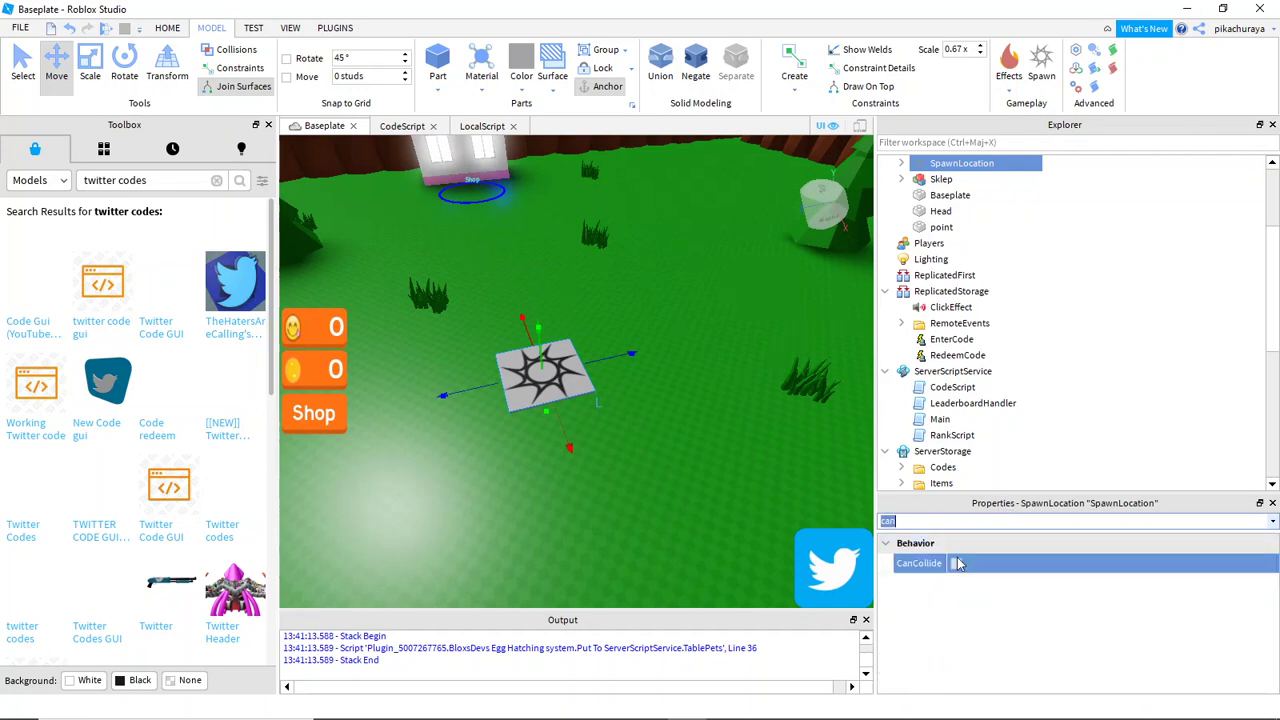
- Set the spawn location's Transparency to 1
{"action": "key", "text": "BackSpace"}
{"action": "type", "text": "tr"}
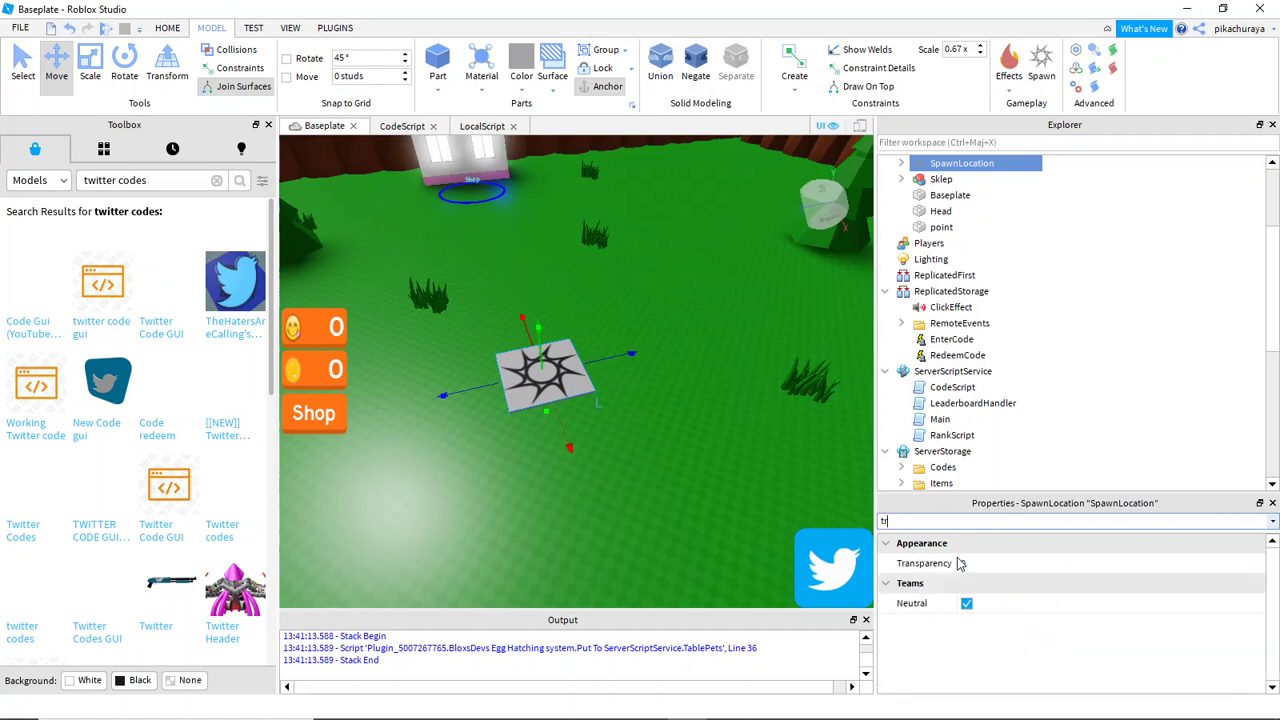
{"action": "left_click", "coordinate": [978, 565]}
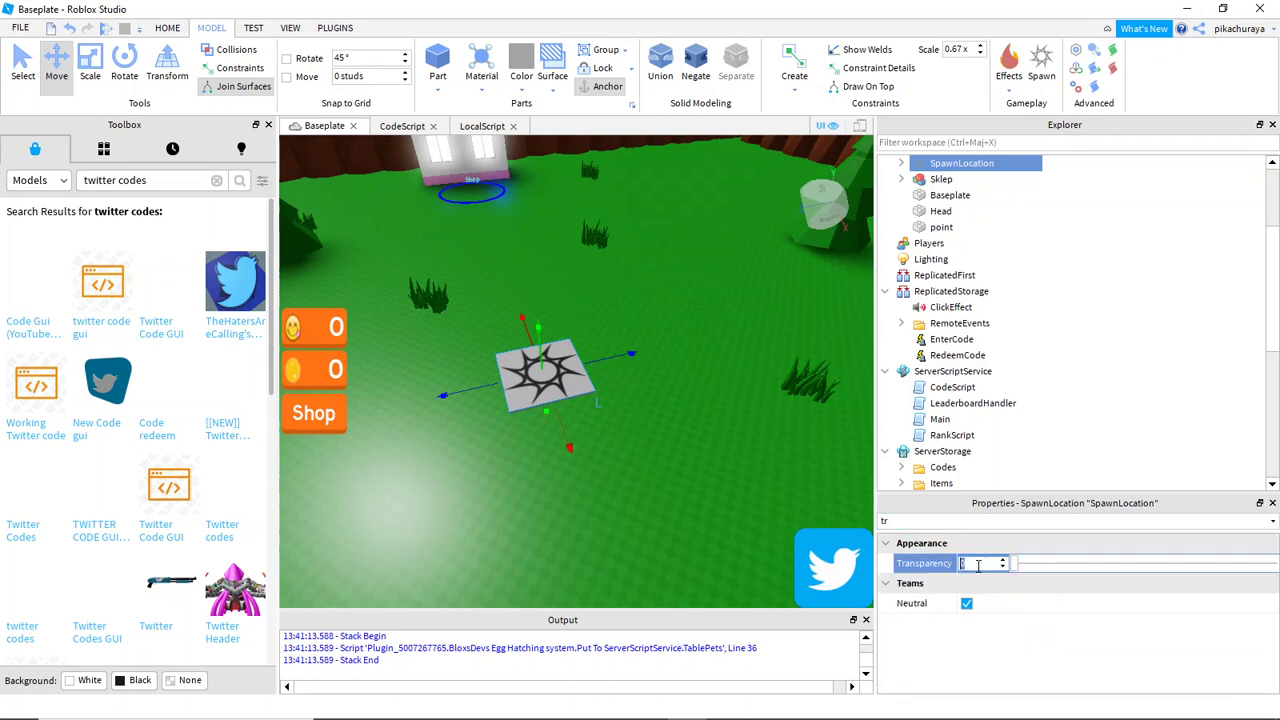
{"action": "type", "text": "1"}
{"action": "key", "text": "Return"}
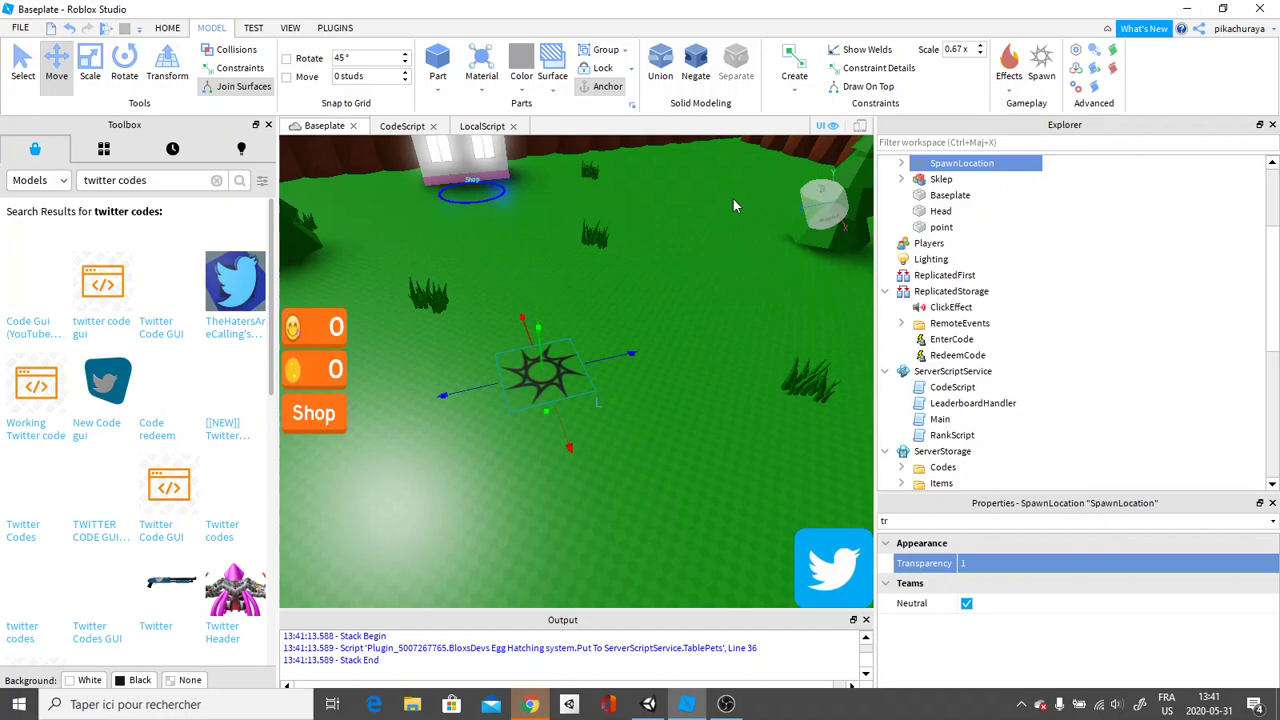
- Delete the Decal inside the SpawnLocation
{"action": "left_click", "coordinate": [902, 164]}
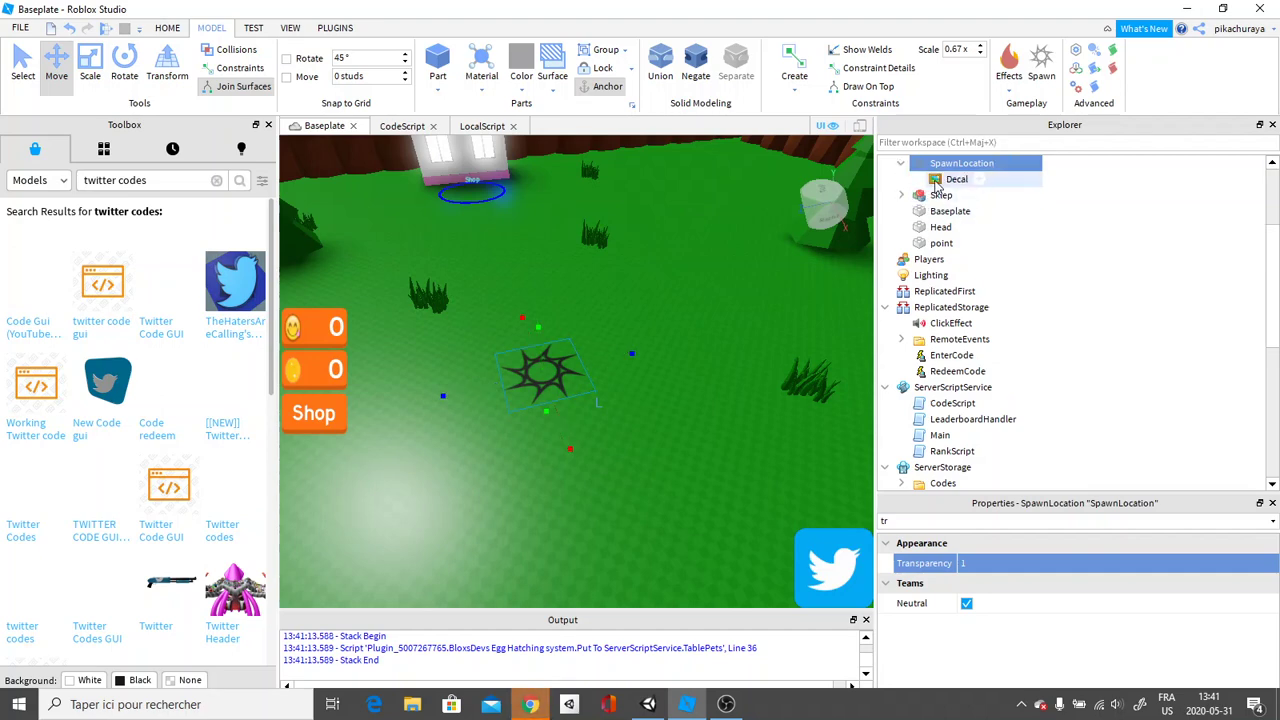
{"action": "left_click", "coordinate": [955, 179]}
{"action": "key", "text": "Delete"}
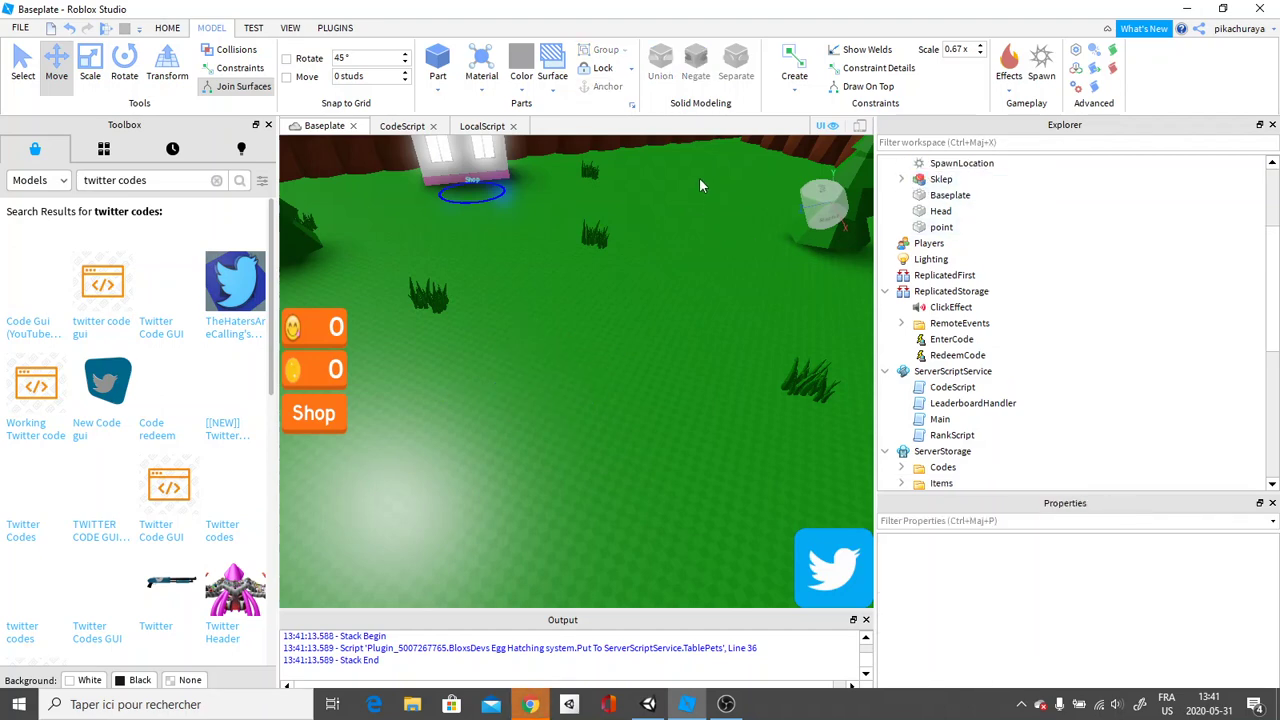
- Insert a block part on the open grass in front of the shop and select it
{"action": "right_click_drag", "start_coordinate": [699, 185], "coordinate": [697, 164]}
{"action": "right_click_drag", "start_coordinate": [725, 364], "coordinate": [724, 363]}
{"action": "right_click_drag", "start_coordinate": [573, 324], "coordinate": [597, 344]}
{"action": "scroll", "coordinate": [590, 338], "scroll_direction": "down", "scroll_amount": 3}
{"action": "key", "text": "w"}
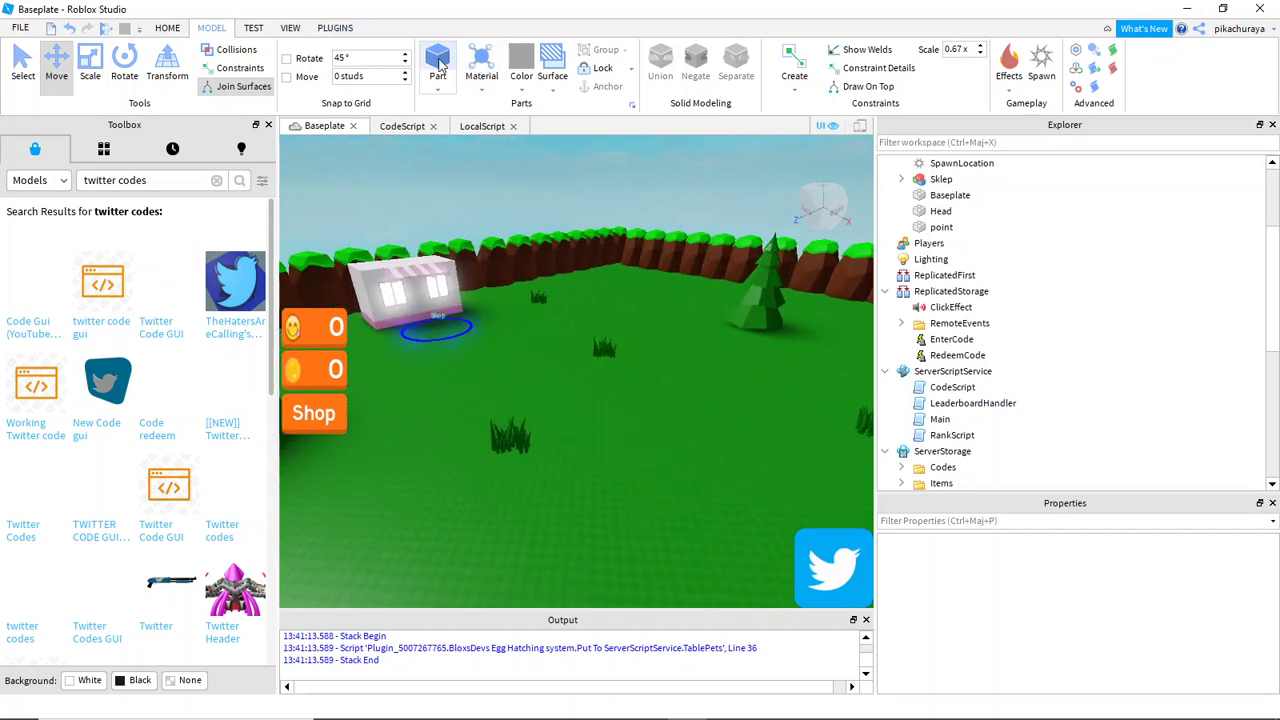
{"action": "left_click", "coordinate": [438, 62]}
{"action": "left_click", "coordinate": [566, 366]}
- Scale the new part in length and width into a large, thin slab covering the grass in front of the shop
{"action": "key", "text": "ctrl+4"}
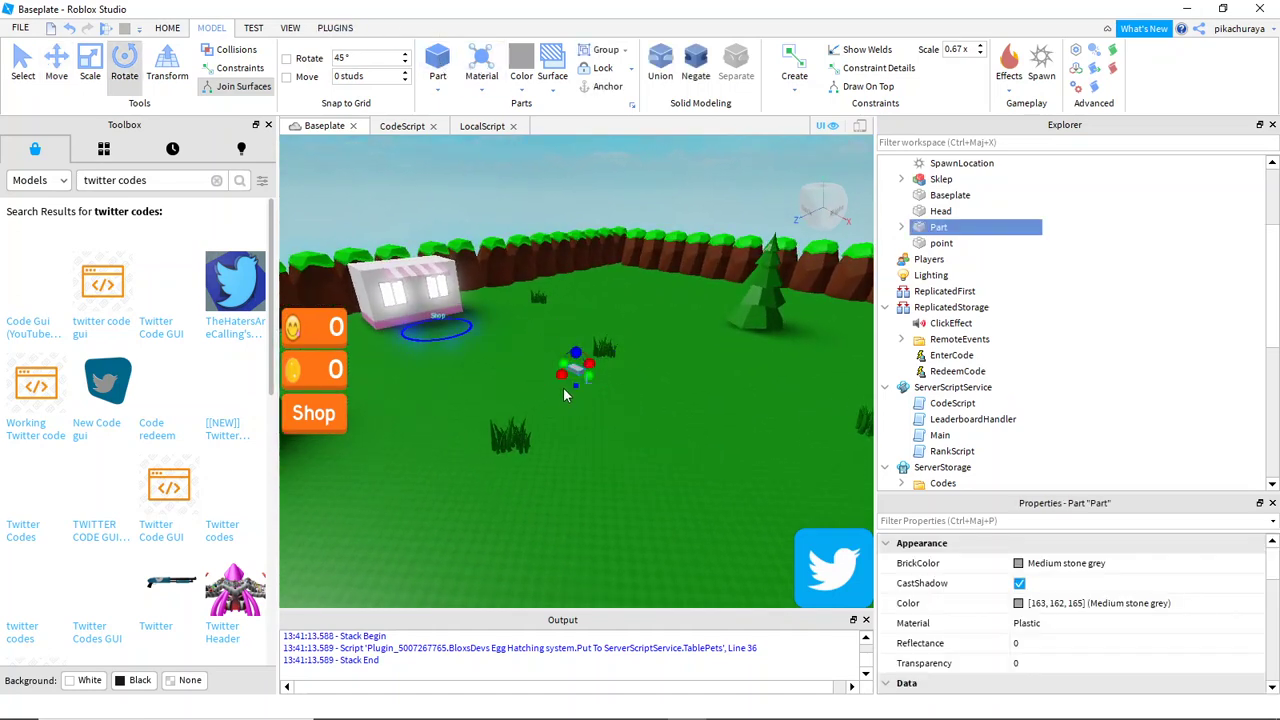
{"action": "key", "text": "ctrl+3"}
{"action": "left_click_drag", "start_coordinate": [563, 375], "coordinate": [330, 494]}
{"action": "right_click_drag", "start_coordinate": [705, 393], "coordinate": [700, 394]}
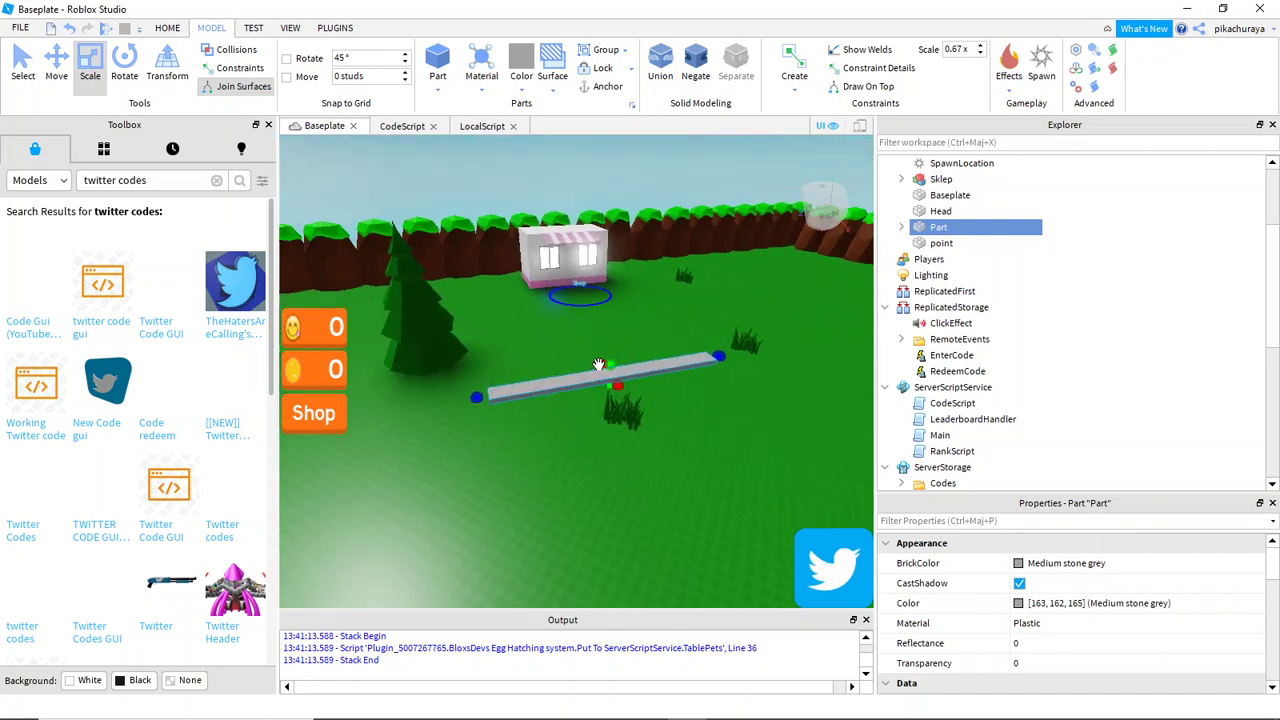
{"action": "left_click_drag", "start_coordinate": [598, 364], "coordinate": [558, 250]}
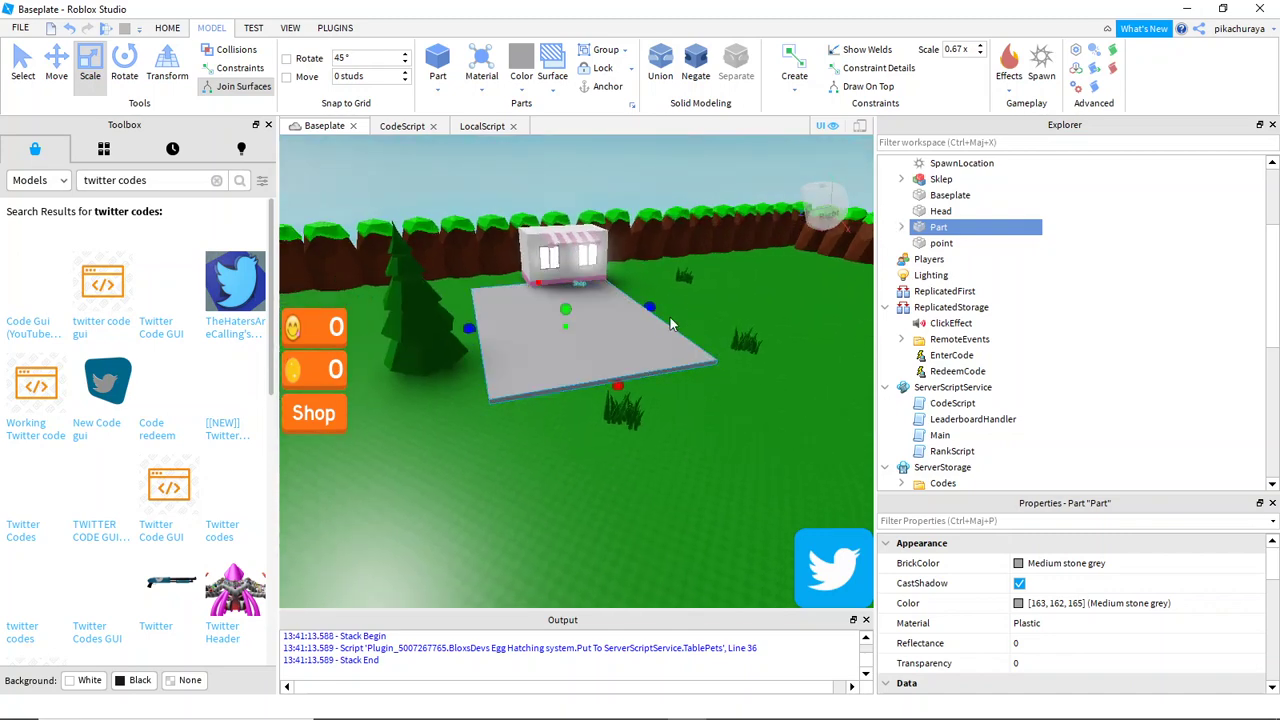
{"action": "left_click_drag", "start_coordinate": [652, 307], "coordinate": [661, 310]}
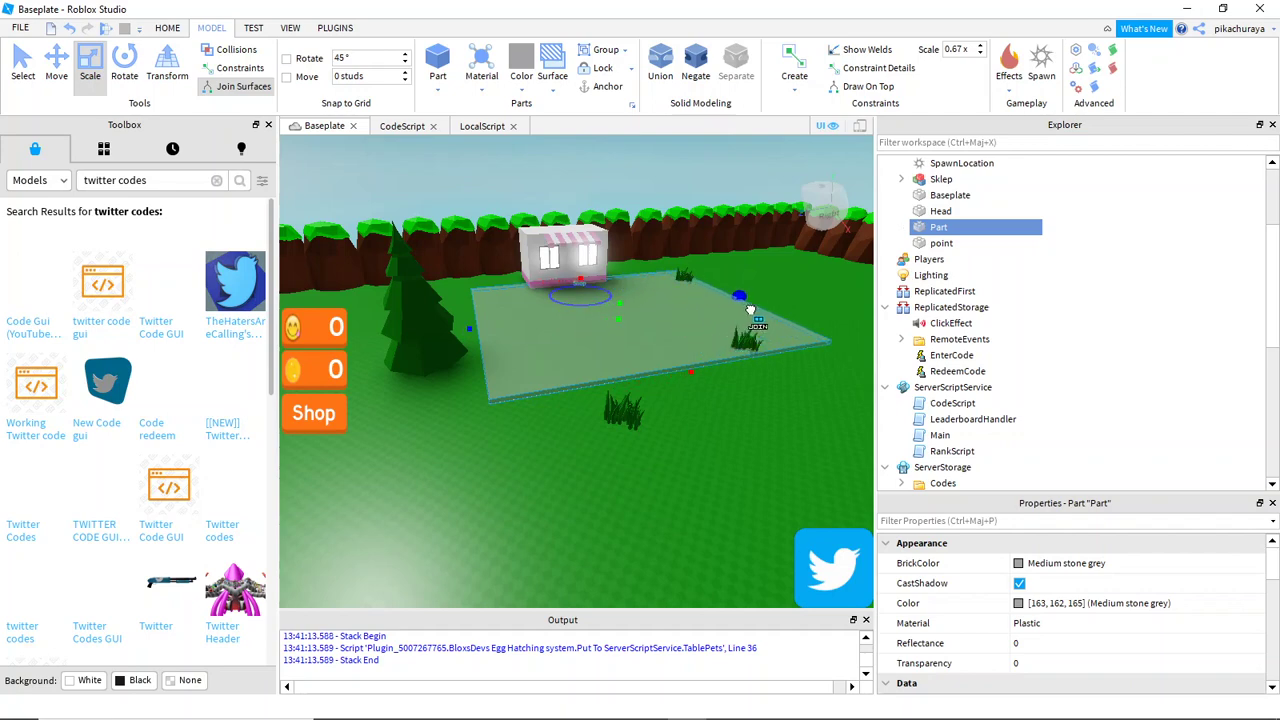
{"action": "left_click_drag", "start_coordinate": [750, 310], "coordinate": [752, 304]}
{"action": "left_click_drag", "start_coordinate": [698, 370], "coordinate": [767, 484]}
- Change the slab part's Shape to Cylinder
{"action": "type", "text": "sh"}
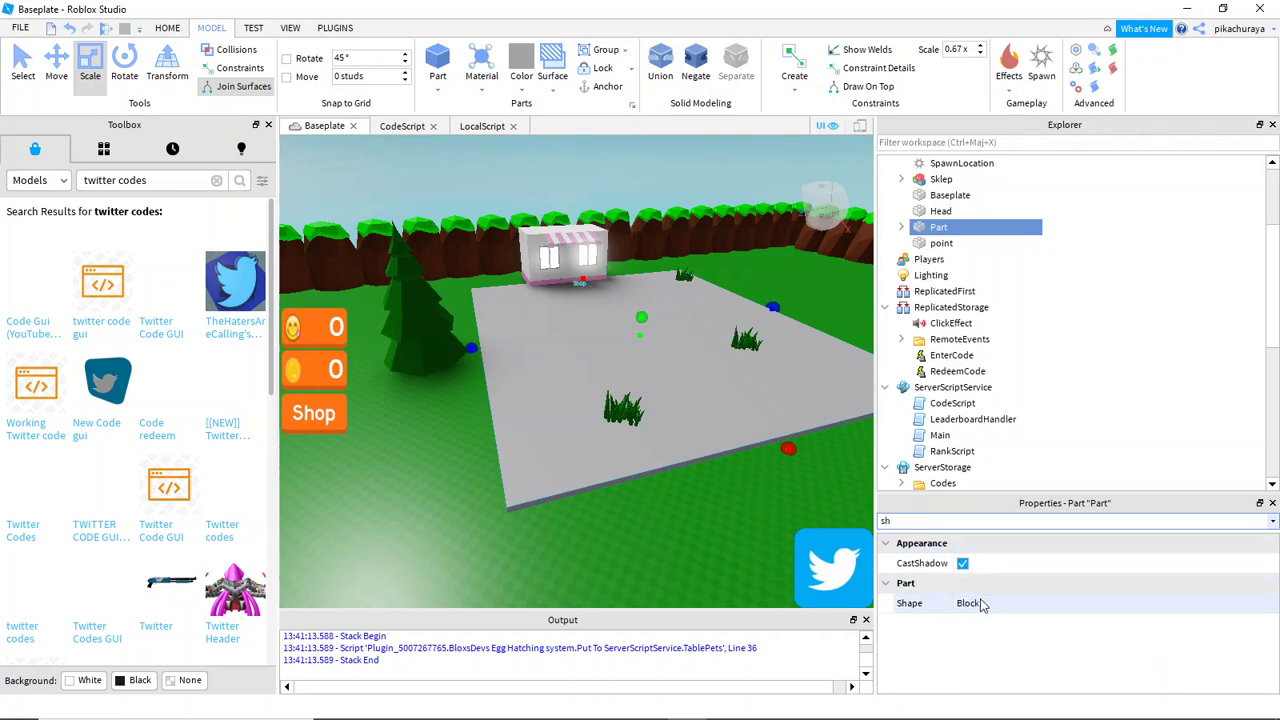
{"action": "left_click", "coordinate": [975, 603]}
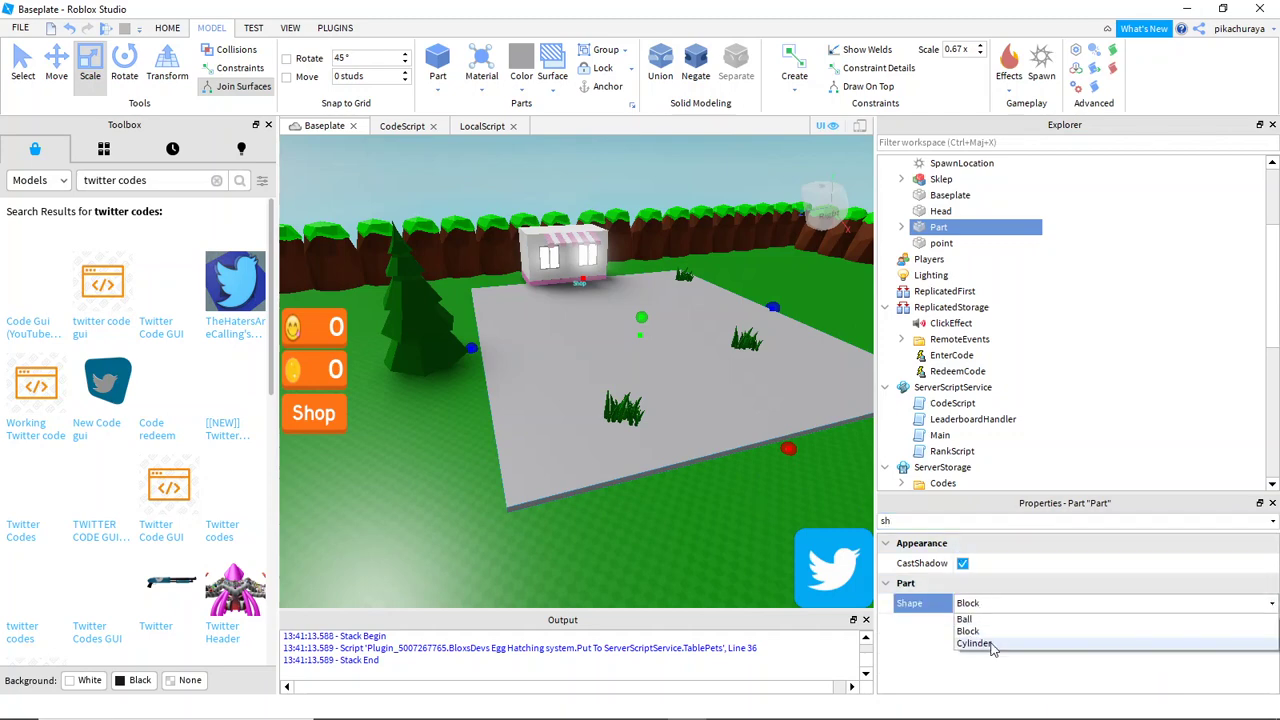
{"action": "left_click", "coordinate": [975, 643]}
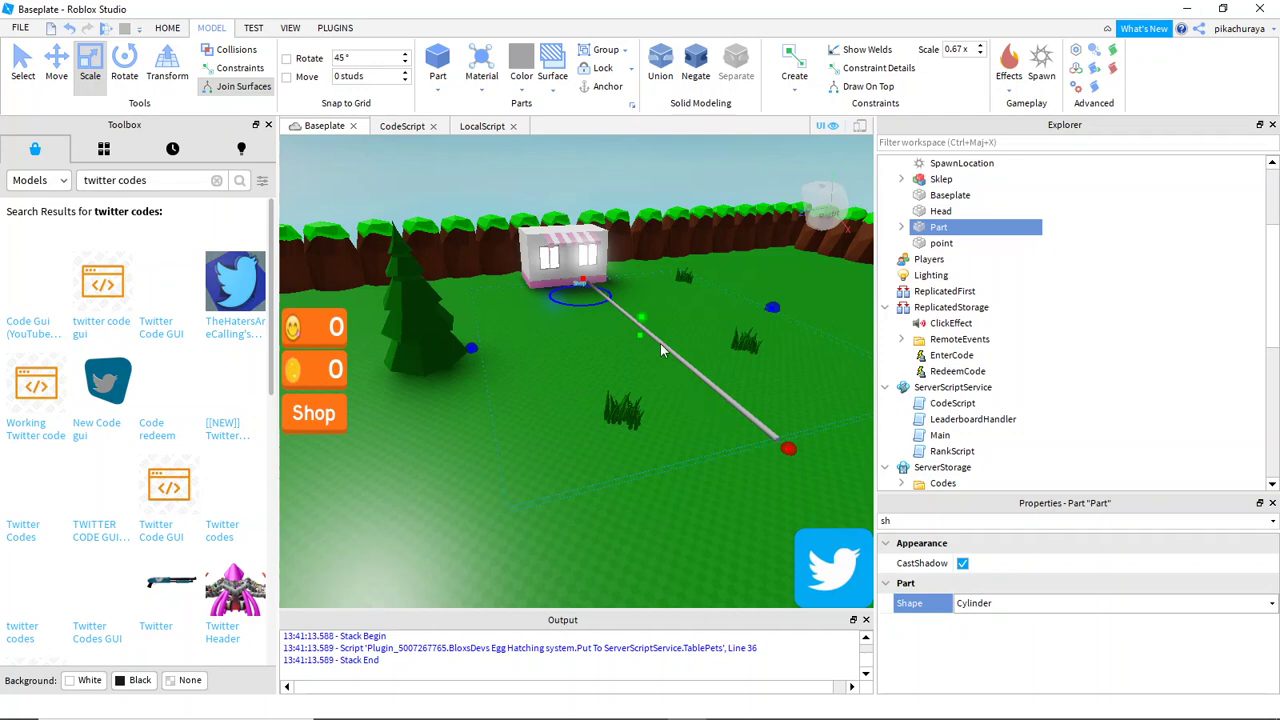
- Raise the cylinder above the grass, extend its width, and enlarge its height to form a thick roller
{"action": "key", "text": "ctrl+2"}
{"action": "left_click_drag", "start_coordinate": [646, 289], "coordinate": [664, 311]}
{"action": "key", "text": "ctrl+3"}
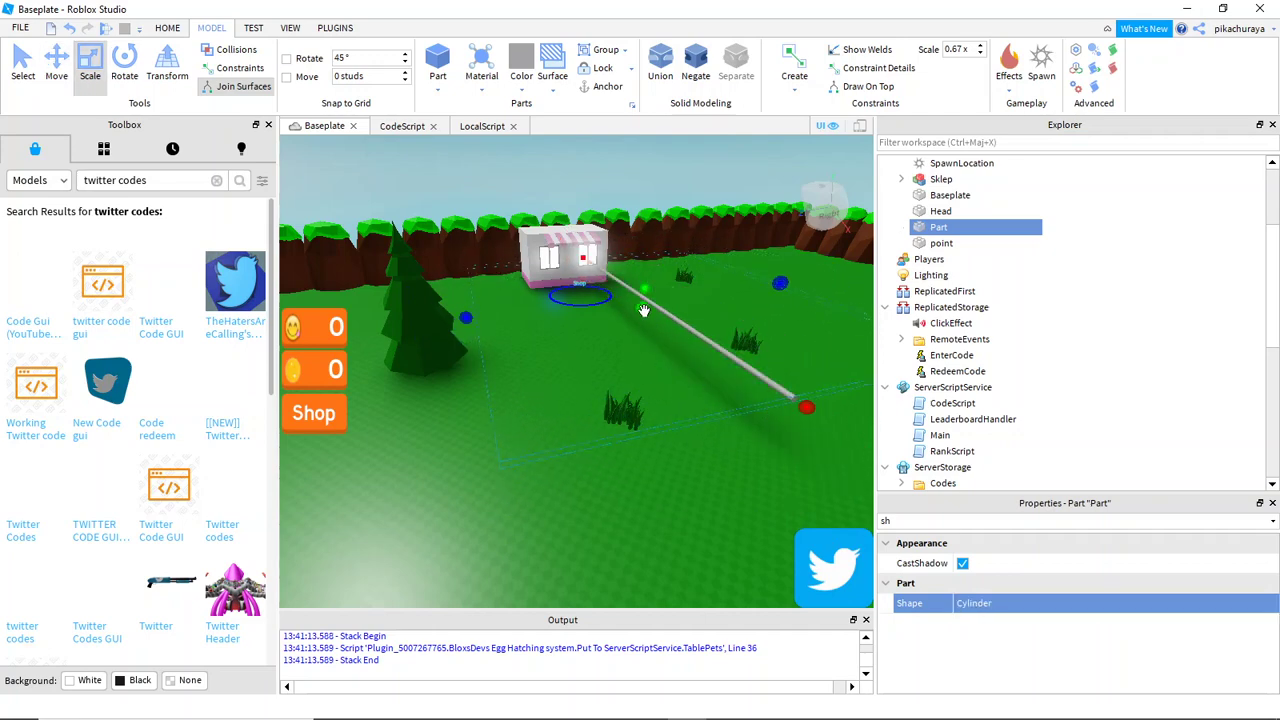
{"action": "left_click_drag", "start_coordinate": [444, 335], "coordinate": [275, 400]}
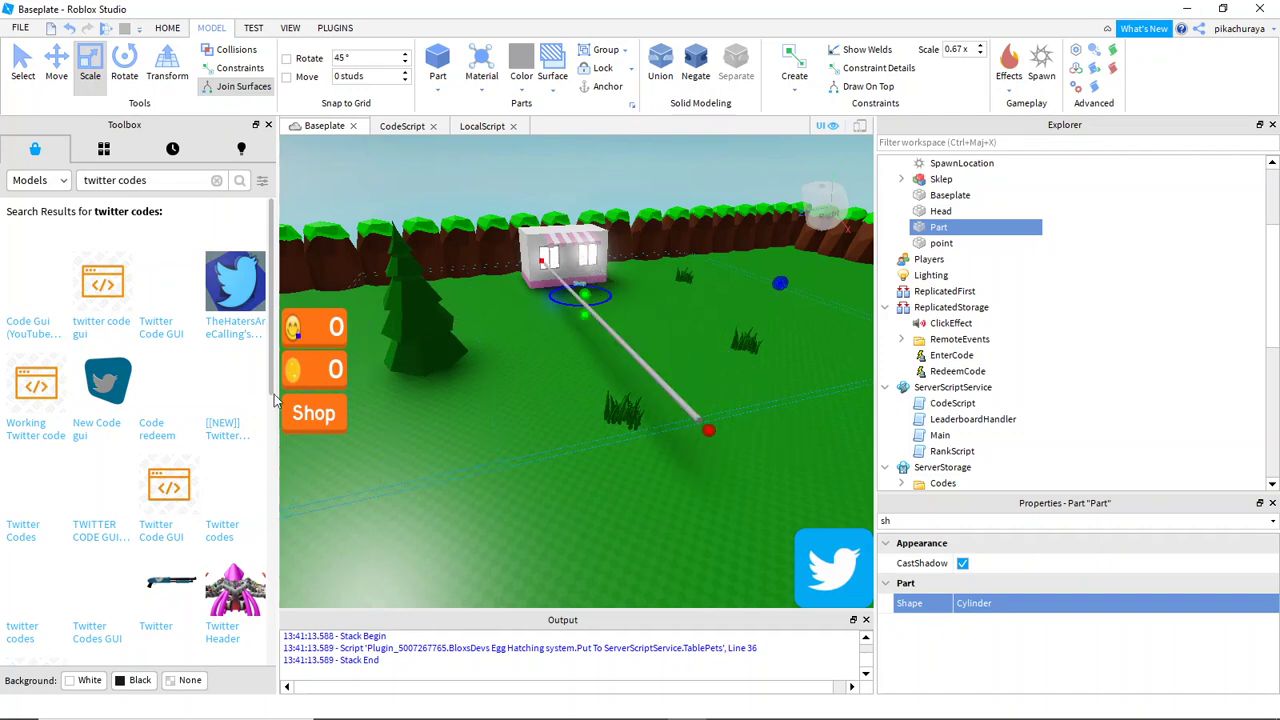
{"action": "left_click_drag", "start_coordinate": [581, 292], "coordinate": [581, 207]}
{"action": "scroll", "coordinate": [581, 207], "scroll_direction": "down", "scroll_amount": 10}
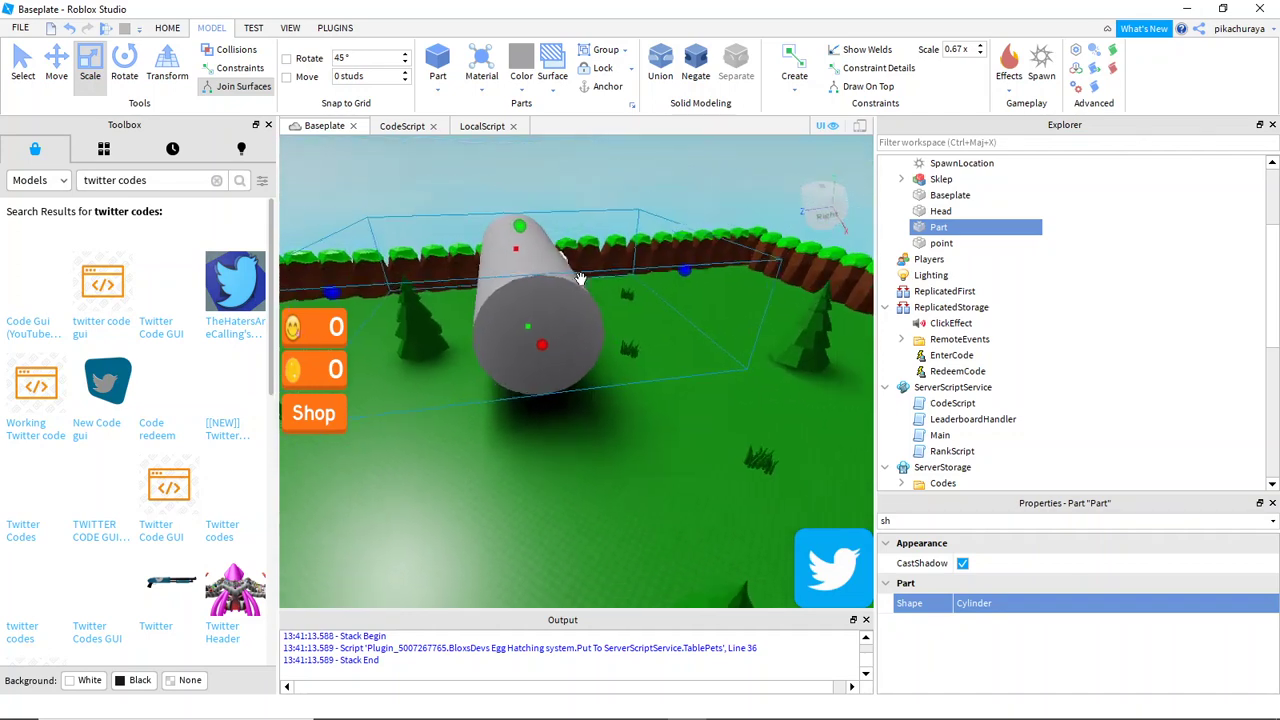
- Enlarge the cylinder's diameter and shorten its length to form a large, thin upright disc
{"action": "left_click_drag", "start_coordinate": [522, 266], "coordinate": [523, 207]}
{"action": "left_click_drag", "start_coordinate": [536, 323], "coordinate": [521, 259]}
{"action": "right_click_drag", "start_coordinate": [530, 240], "coordinate": [424, 323]}
{"action": "left_click_drag", "start_coordinate": [392, 322], "coordinate": [390, 420]}
{"action": "left_click_drag", "start_coordinate": [442, 200], "coordinate": [392, 138]}
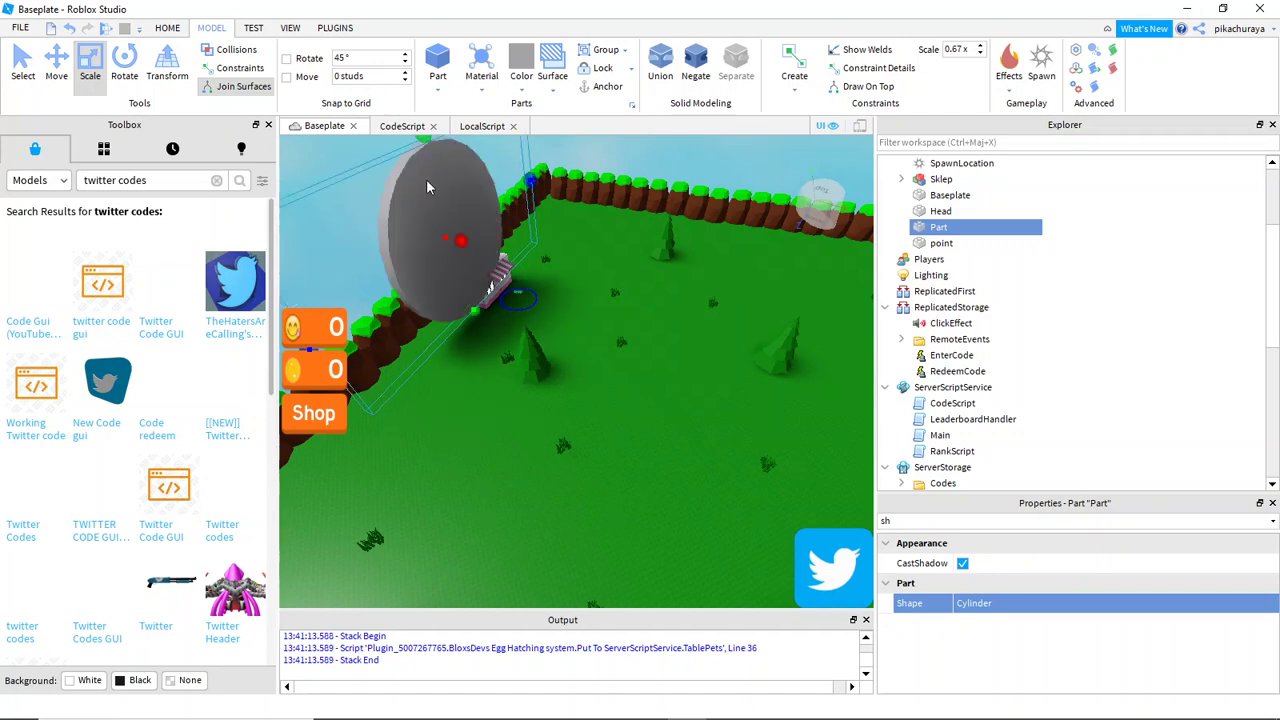
{"action": "right_click_drag", "start_coordinate": [495, 274], "coordinate": [495, 274]}
{"action": "left_click_drag", "start_coordinate": [484, 230], "coordinate": [472, 188]}
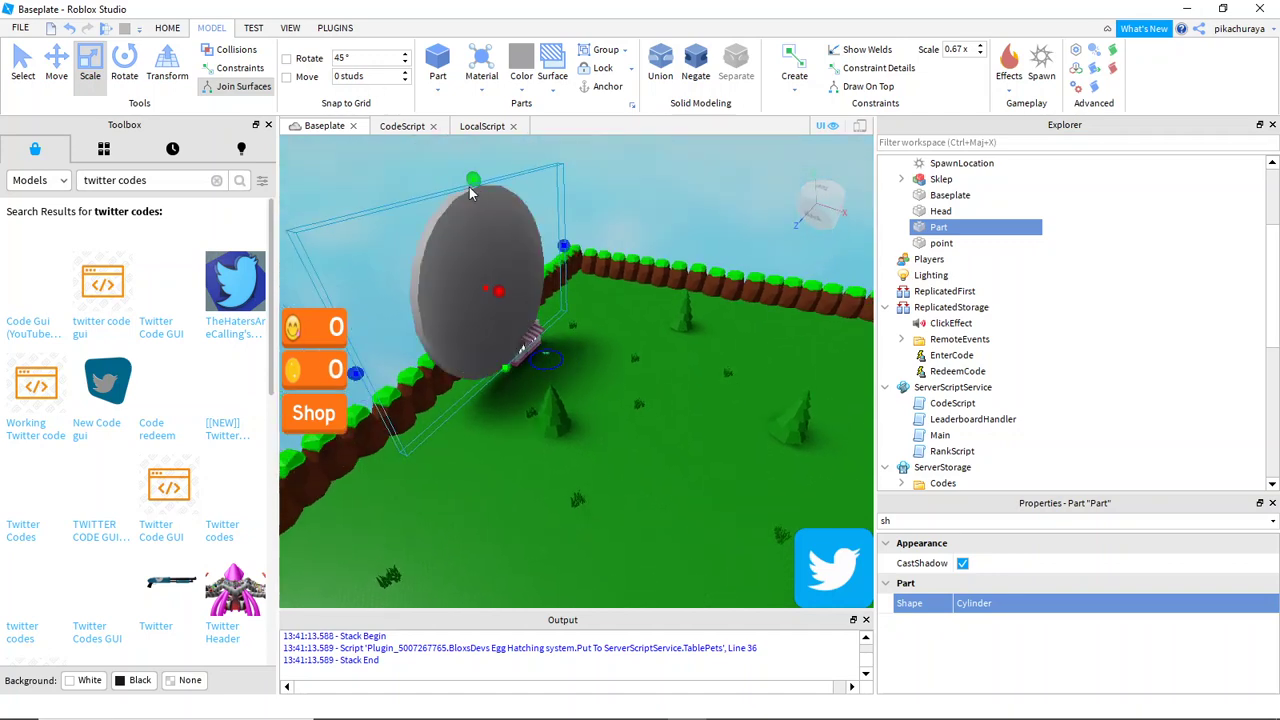
- Rotate the upright disc by 90 degrees so it lies flat above the shop
{"action": "key", "text": "ctrl+1"}
{"action": "key", "text": "ctrl+4"}
{"action": "right_click_drag", "start_coordinate": [656, 348], "coordinate": [641, 316]}
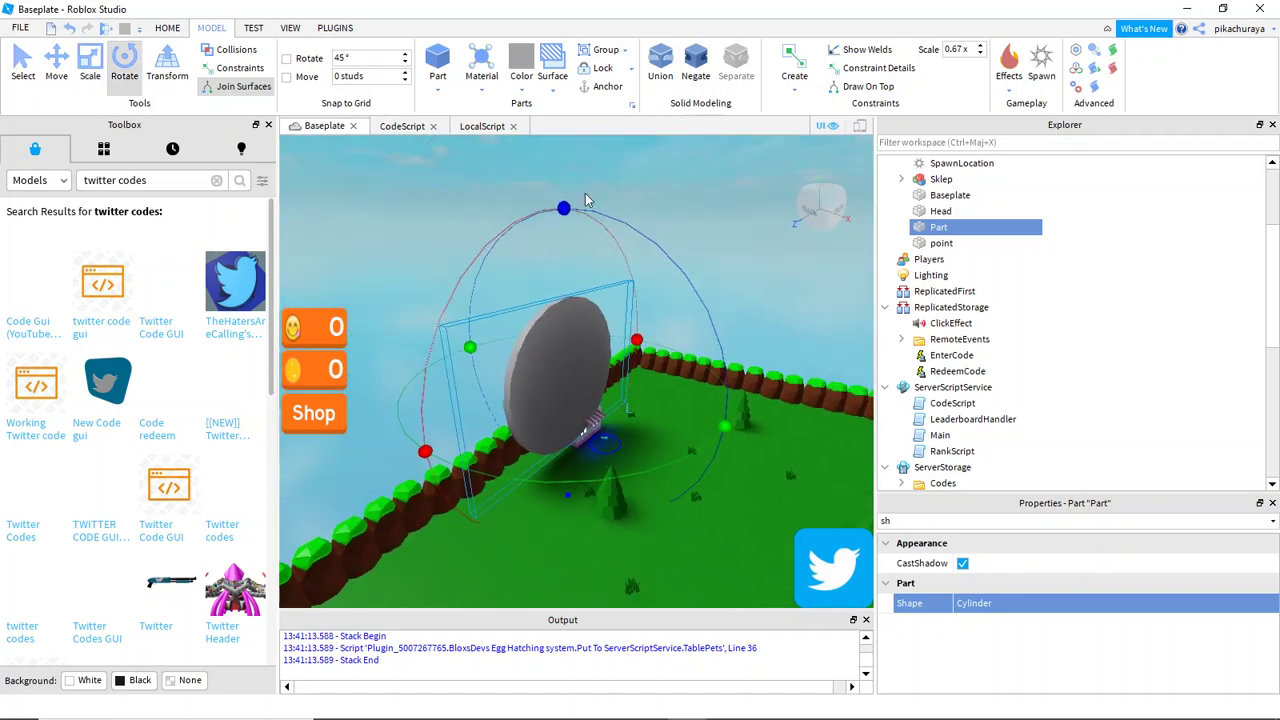
{"action": "left_click_drag", "start_coordinate": [564, 210], "coordinate": [469, 349]}
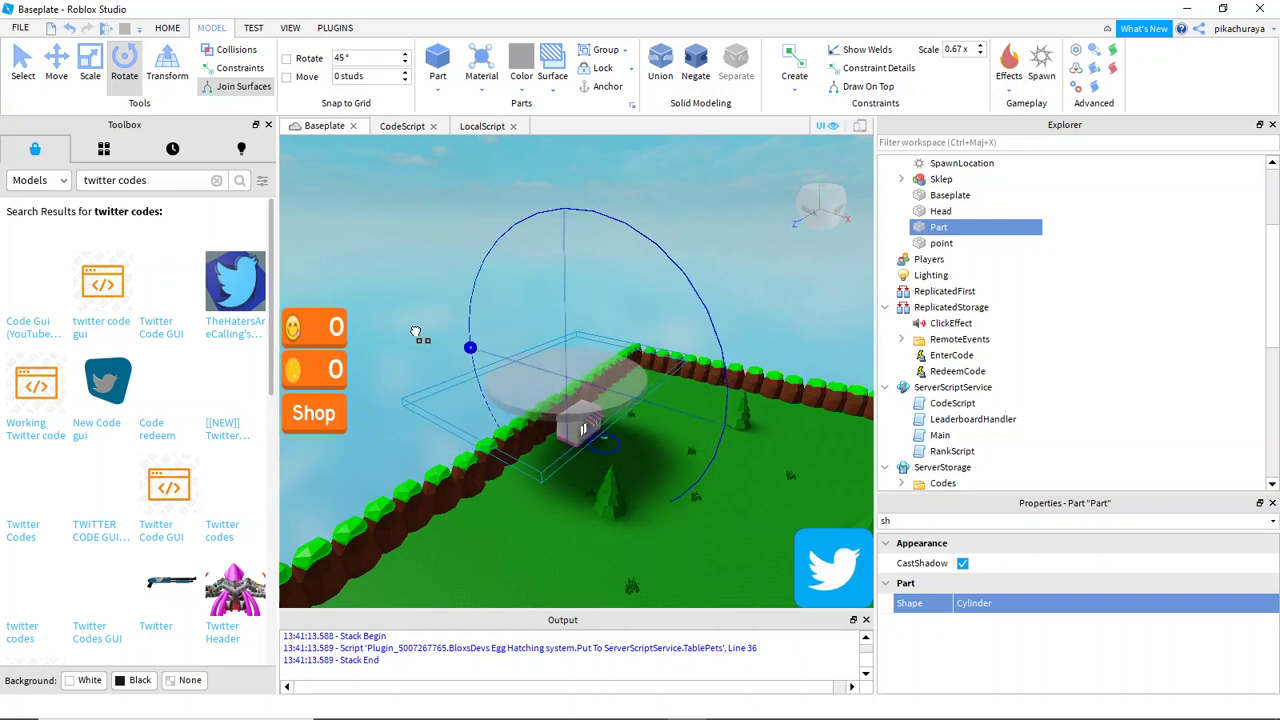
- Lower the flat disc to the ground and slide it away from the wall to the area in front of the shop
{"action": "key", "text": "ctrl+2"}
{"action": "left_click_drag", "start_coordinate": [560, 345], "coordinate": [576, 404]}
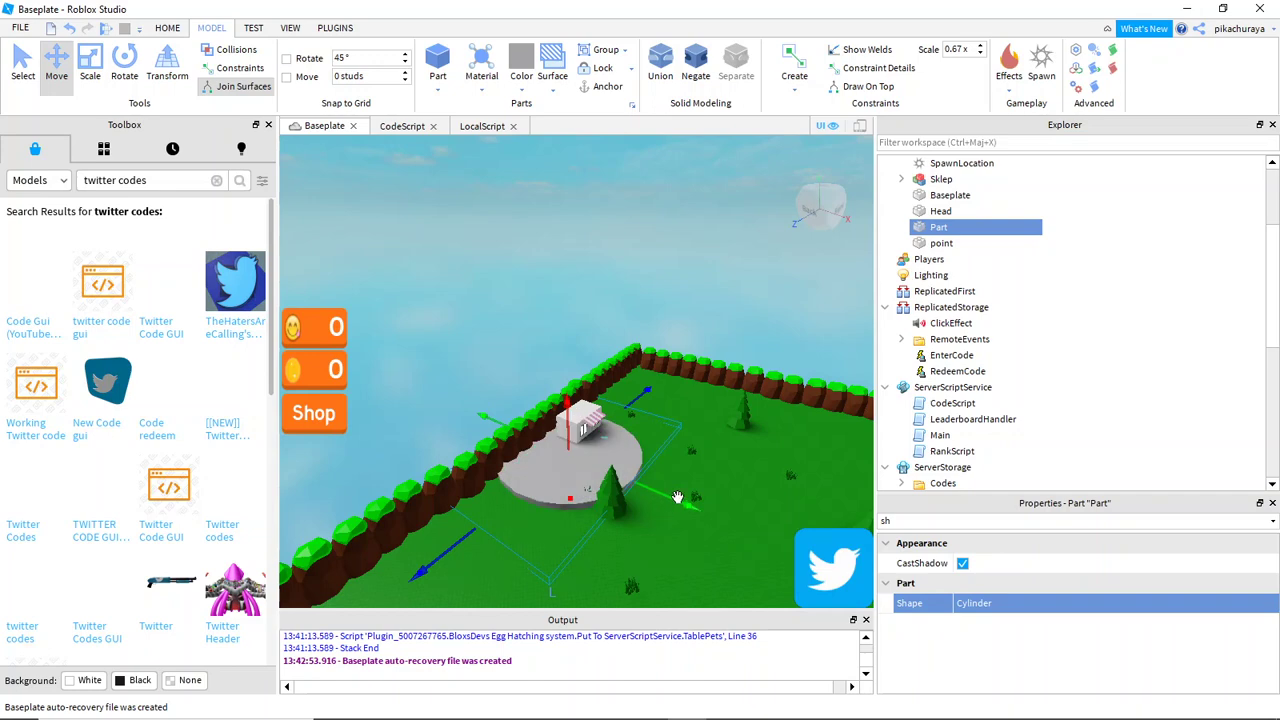
{"action": "right_click_drag", "start_coordinate": [678, 497], "coordinate": [708, 421]}
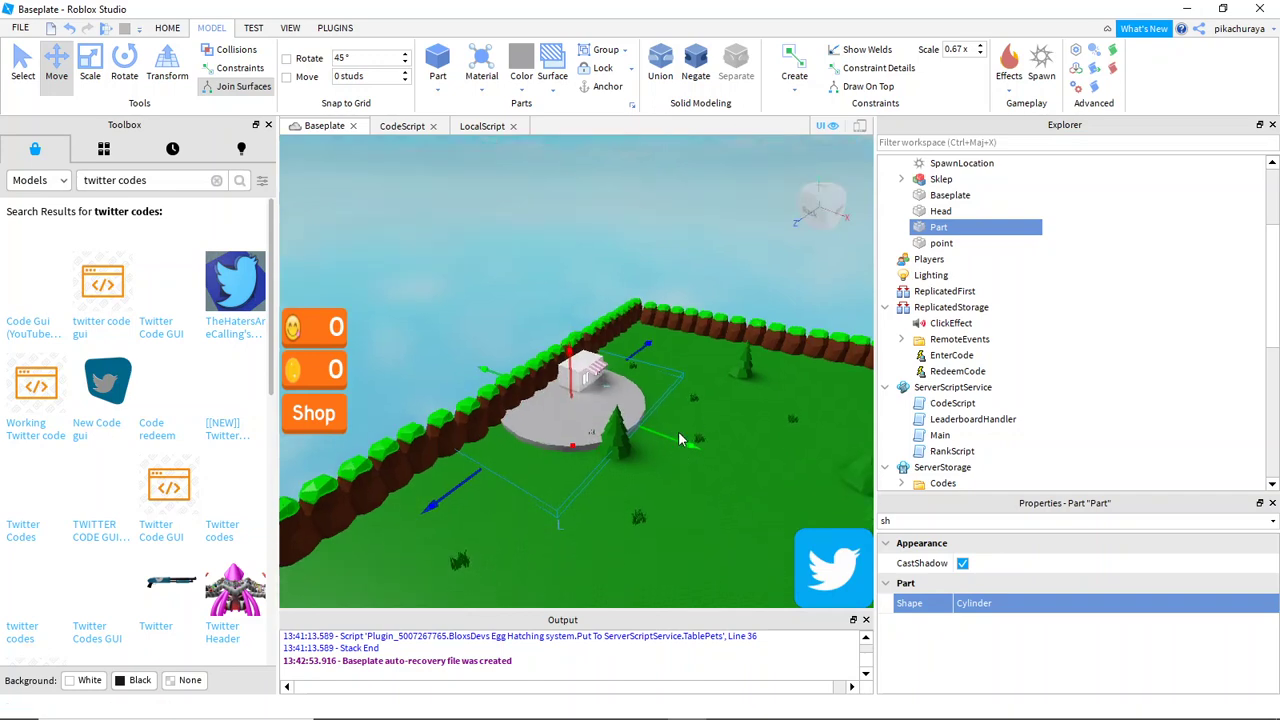
{"action": "left_click_drag", "start_coordinate": [687, 441], "coordinate": [807, 462]}
{"action": "scroll", "coordinate": [807, 462], "scroll_direction": "up", "scroll_amount": 5}
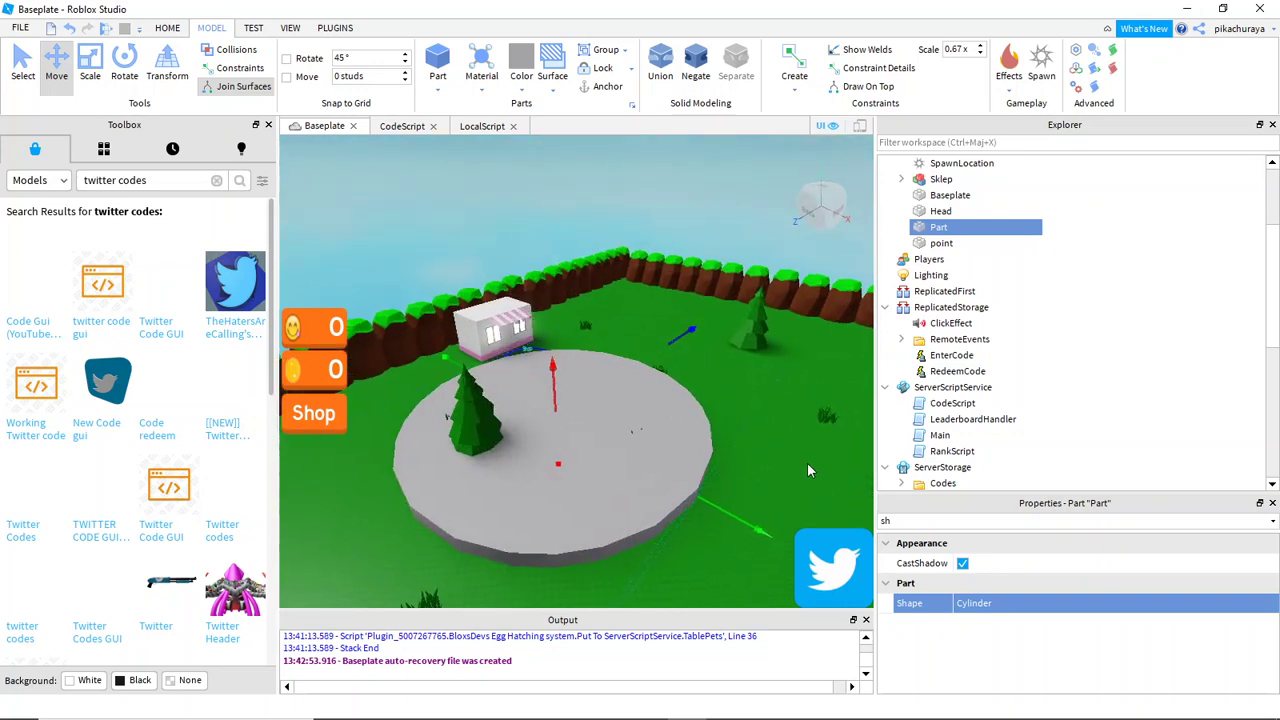
{"action": "right_click_drag", "start_coordinate": [807, 462], "coordinate": [807, 462]}
{"action": "left_click_drag", "start_coordinate": [723, 376], "coordinate": [832, 426]}
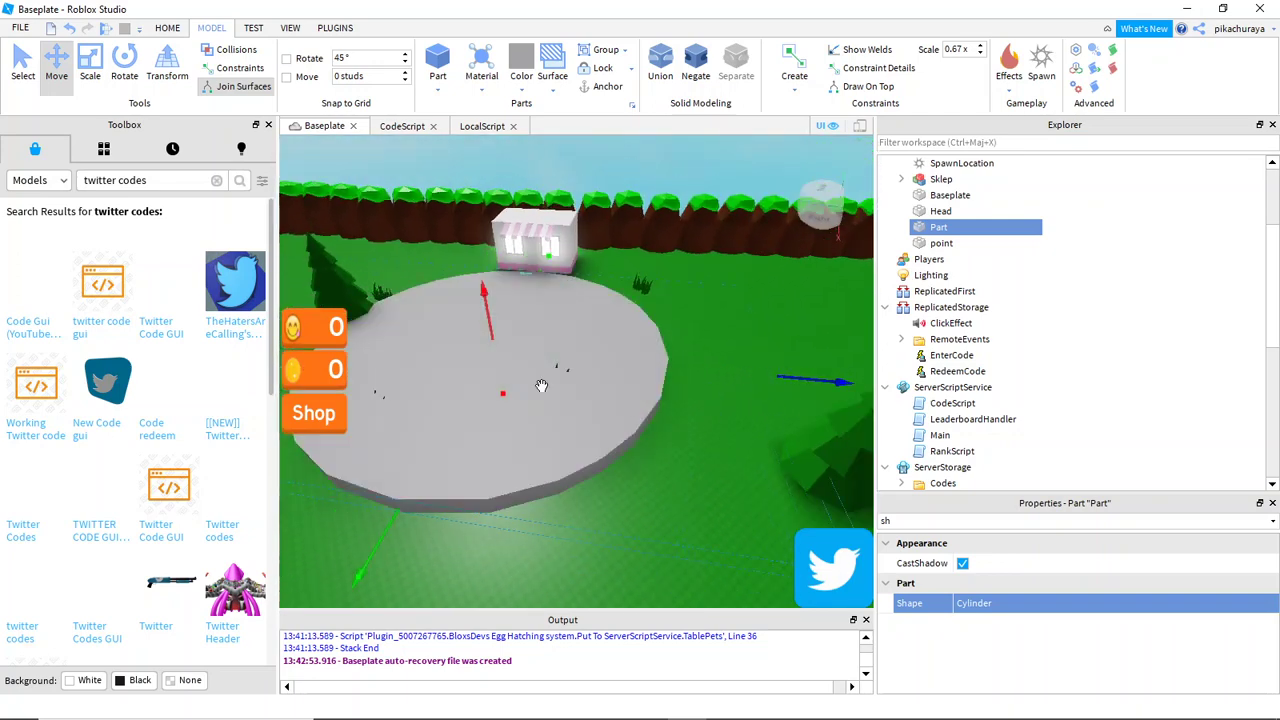
{"action": "mouse_move", "coordinate": [480, 307]}
{"action": "left_mouse_down"}
{"action": "mouse_move", "coordinate": [486, 333]}
{"action": "mouse_move", "coordinate": [488, 320]}
{"action": "left_mouse_up"}
- Try a slight rotation of the disc platform and undo it
{"action": "key", "text": "ctrl+3"}
{"action": "key", "text": "ctrl+4"}
{"action": "right_click_drag", "start_coordinate": [466, 446], "coordinate": [466, 446]}
{"action": "left_click_drag", "start_coordinate": [500, 436], "coordinate": [501, 440]}
{"action": "key", "text": "ctrl+z"}
- Lower the disc platform a little so its surface sits closer to the grass
{"action": "key", "text": "d"}
{"action": "key", "text": "w"}
{"action": "right_click_drag", "start_coordinate": [501, 440], "coordinate": [501, 440]}
{"action": "key", "text": "ctrl+2"}
{"action": "mouse_move", "coordinate": [505, 325]}
{"action": "left_mouse_down"}
{"action": "mouse_move", "coordinate": [495, 340]}
{"action": "mouse_move", "coordinate": [496, 326]}
{"action": "left_mouse_up"}
- Fine-tune the disc platform's rotation so it lies level on the ground
{"action": "key", "text": "ctrl+3"}
{"action": "key", "text": "ctrl+4"}
{"action": "scroll", "coordinate": [564, 342], "scroll_direction": "down", "scroll_amount": 3}
{"action": "right_click_drag", "start_coordinate": [564, 342], "coordinate": [563, 343]}
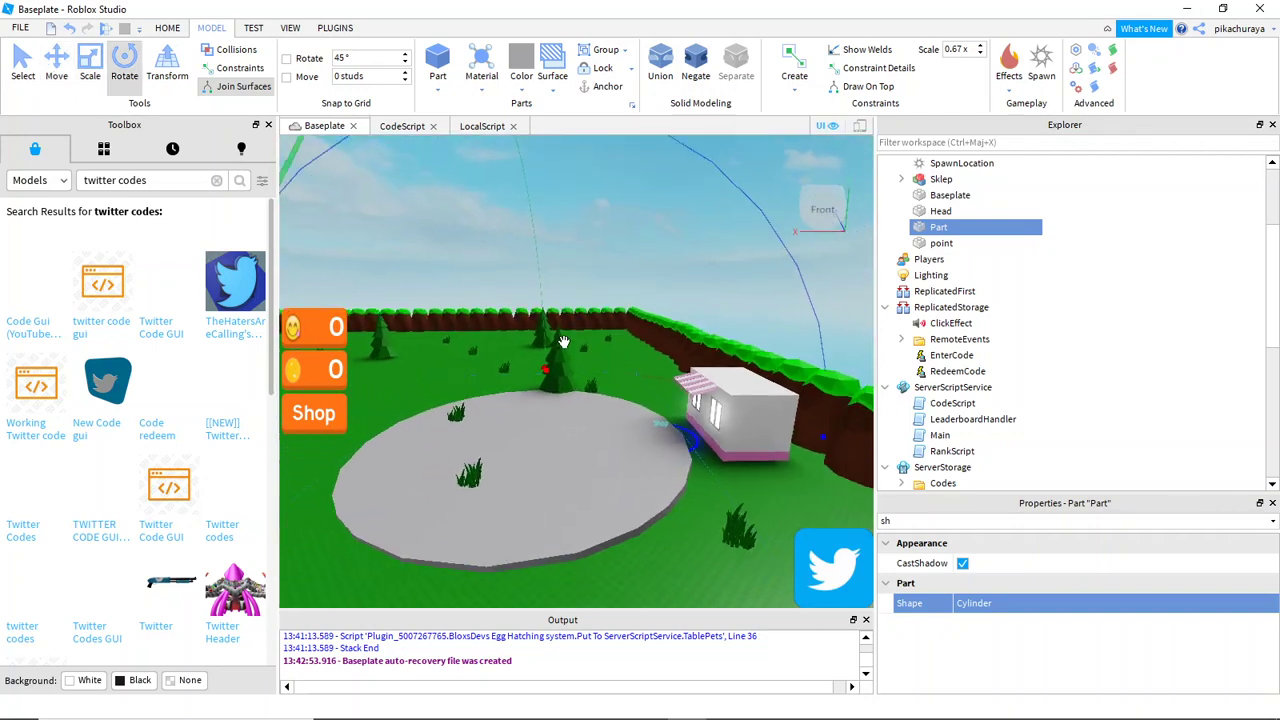
{"action": "scroll", "coordinate": [564, 342], "scroll_direction": "down", "scroll_amount": 3}
{"action": "left_click_drag", "start_coordinate": [766, 401], "coordinate": [768, 410]}
{"action": "scroll", "coordinate": [752, 448], "scroll_direction": "up", "scroll_amount": 4}
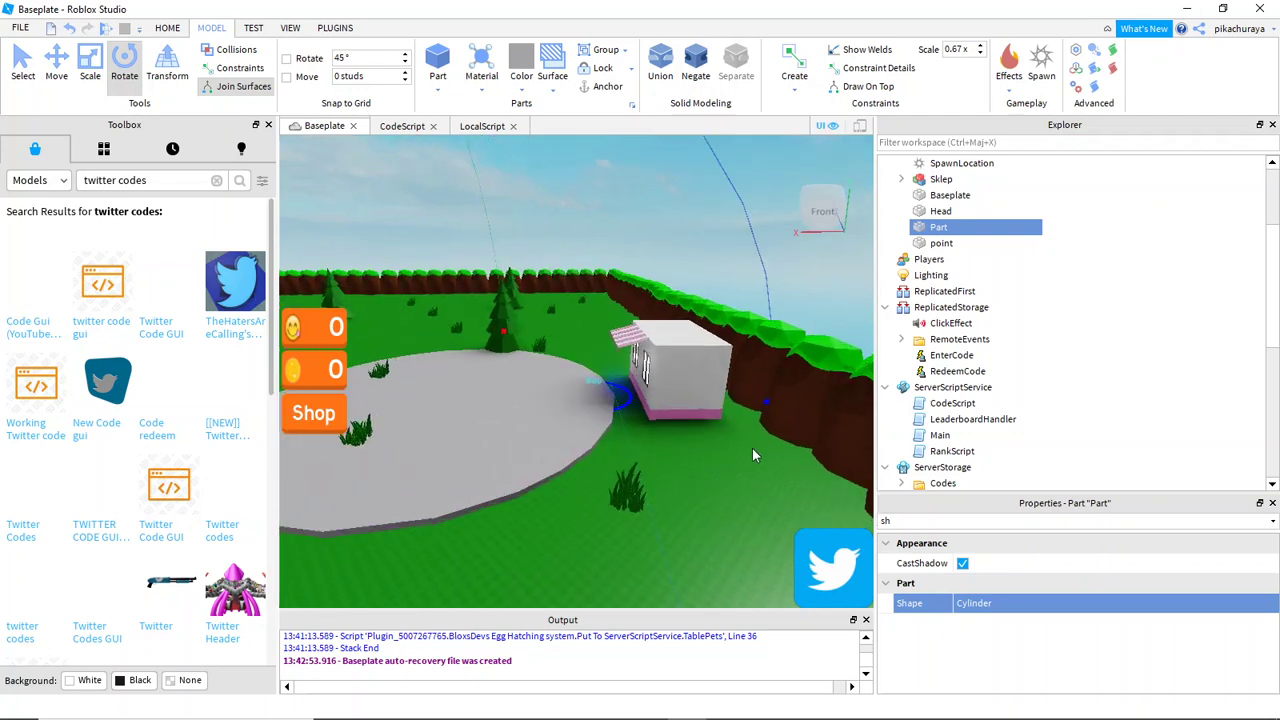
- Fine-tune the disc platform's height next to the blue shop ring
{"action": "key", "text": "ctrl+2"}
{"action": "right_click_drag", "start_coordinate": [606, 388], "coordinate": [604, 383]}
{"action": "left_click_drag", "start_coordinate": [586, 350], "coordinate": [588, 351]}
{"action": "right_click_drag", "start_coordinate": [588, 351], "coordinate": [589, 351]}
{"action": "scroll", "coordinate": [626, 366], "scroll_direction": "up", "scroll_amount": 5}
{"action": "scroll", "coordinate": [660, 438], "scroll_direction": "up", "scroll_amount": 1}
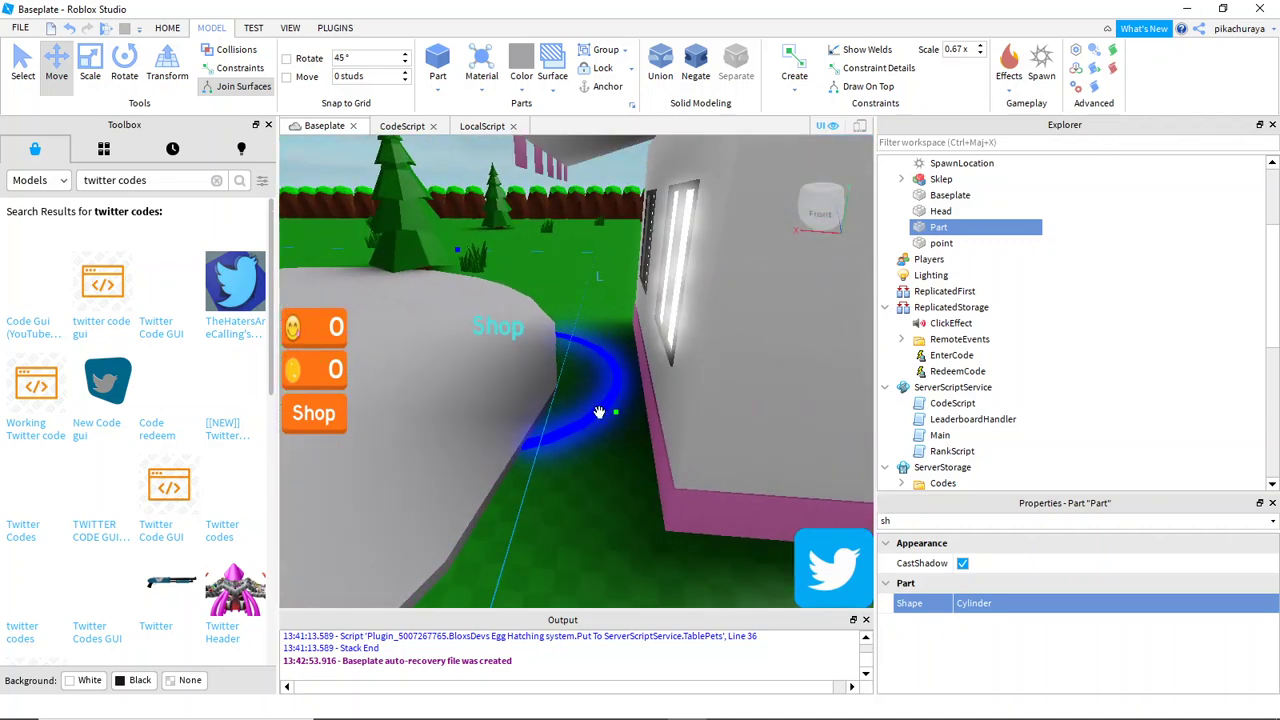
- Raise the blue Shop ring above the disc platform's surface and shift it away from the shop building onto the disc
{"action": "left_click", "coordinate": [587, 437]}
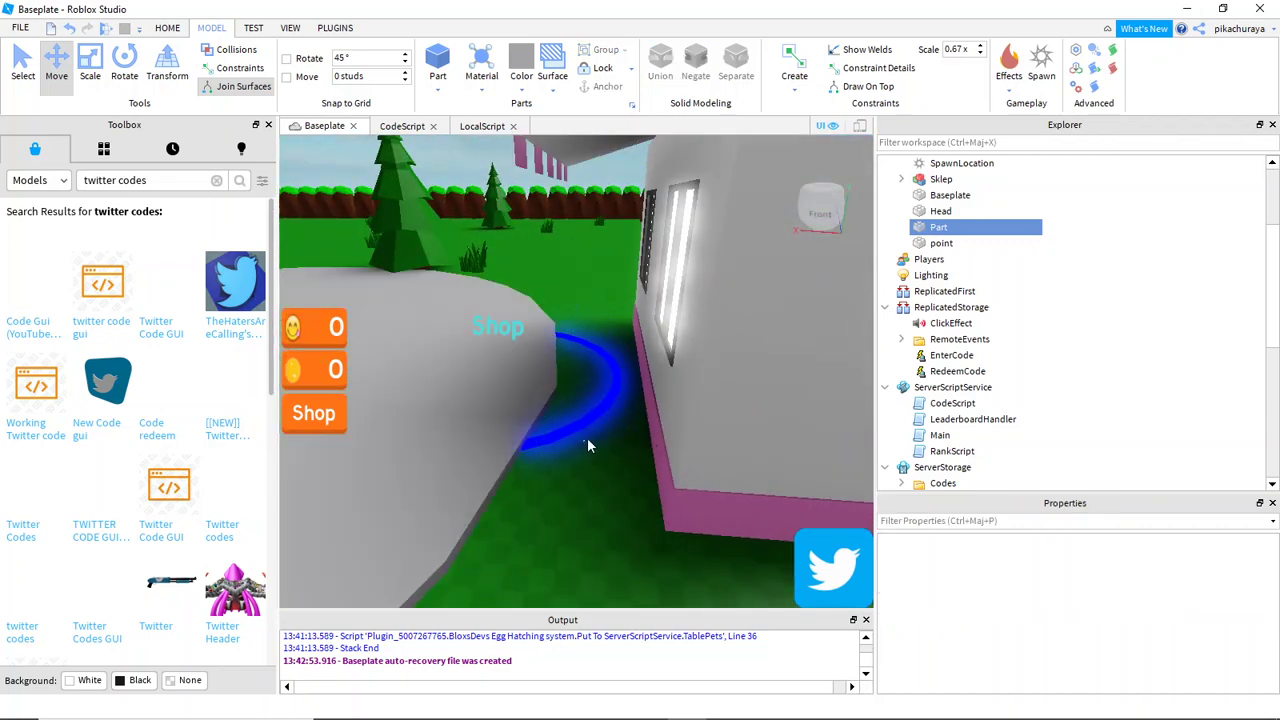
{"action": "left_click", "coordinate": [584, 420]}
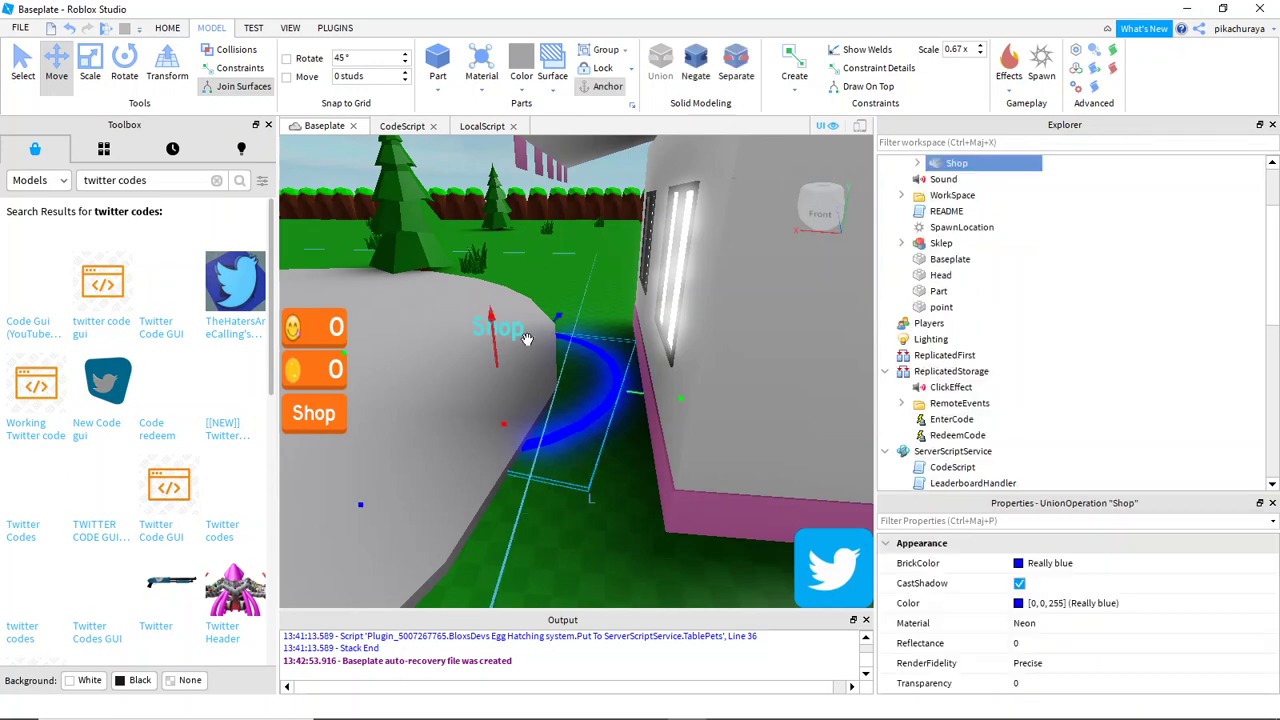
{"action": "left_click_drag", "start_coordinate": [487, 336], "coordinate": [487, 332]}
{"action": "scroll", "coordinate": [489, 333], "scroll_direction": "down", "scroll_amount": 5}
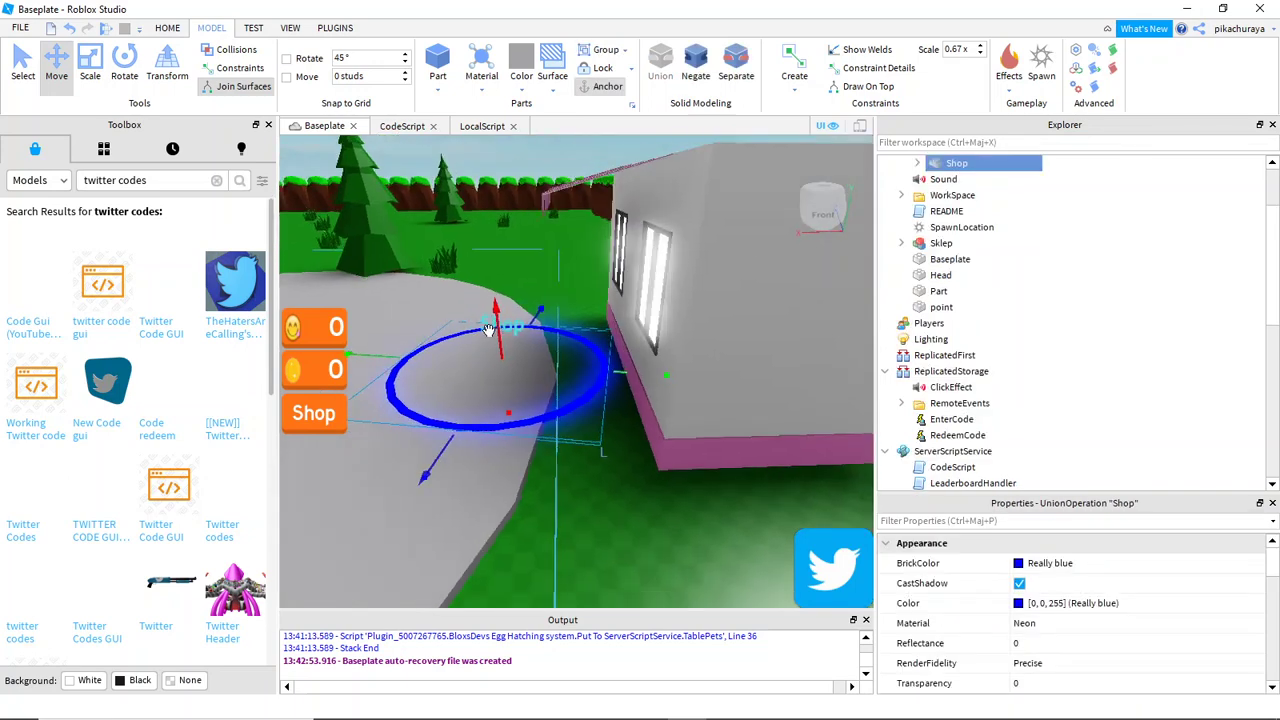
{"action": "left_click_drag", "start_coordinate": [582, 378], "coordinate": [542, 384]}
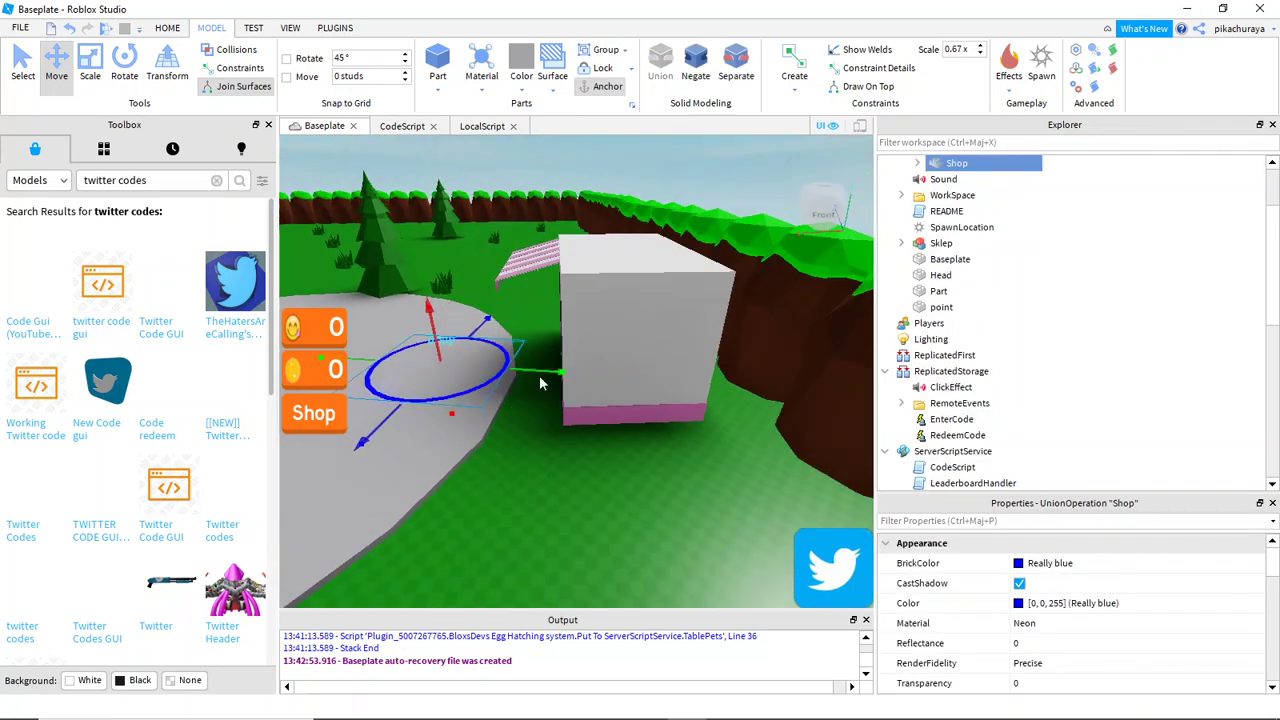
- Move the Sklep shop building closer to the disc platform, behind the blue ring
{"action": "left_click", "coordinate": [557, 372]}
{"action": "left_click_drag", "start_coordinate": [496, 317], "coordinate": [450, 324]}
{"action": "right_click_drag", "start_coordinate": [450, 324], "coordinate": [458, 468]}
{"action": "scroll", "coordinate": [450, 328], "scroll_direction": "down", "scroll_amount": 4}
{"action": "scroll", "coordinate": [491, 334], "scroll_direction": "down", "scroll_amount": 4}
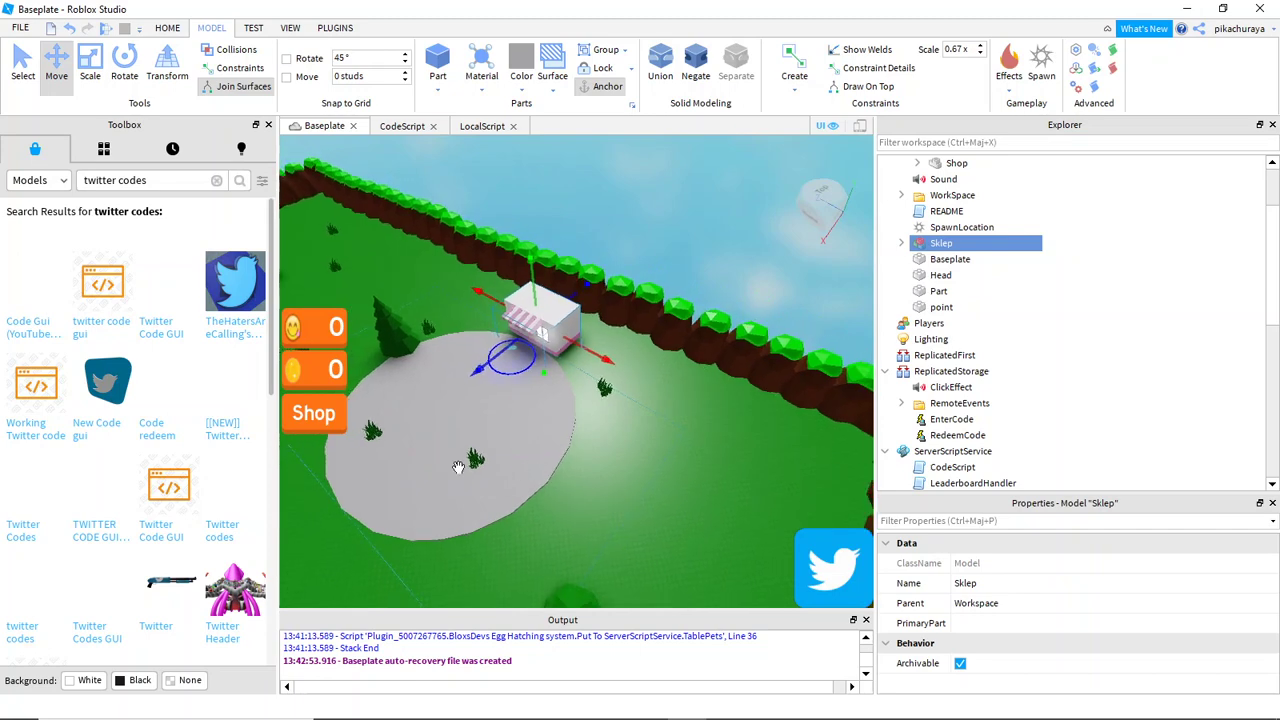
- Find the Grass mesh near the disc platform's edge within the Map Editing Low poly Tools model and delete it
{"action": "left_click", "coordinate": [474, 461]}
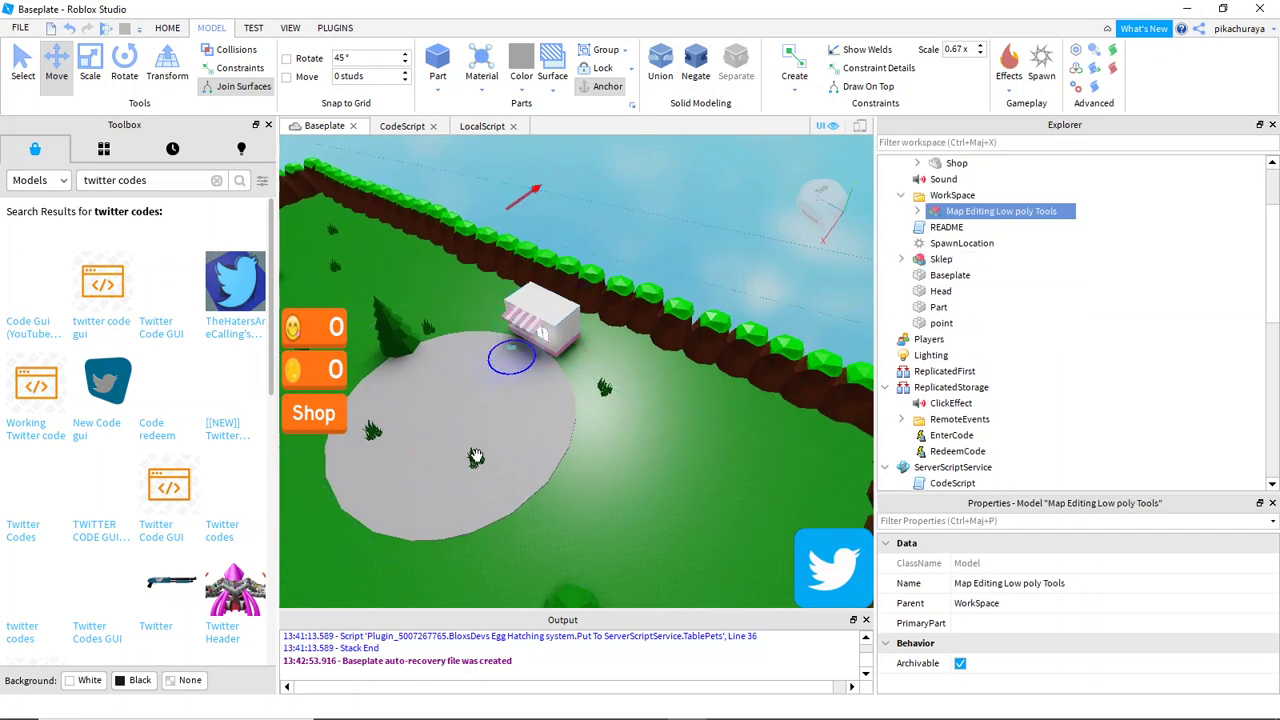
{"action": "left_click", "coordinate": [917, 211]}
{"action": "scroll", "coordinate": [965, 300], "scroll_direction": "down", "scroll_amount": 5}
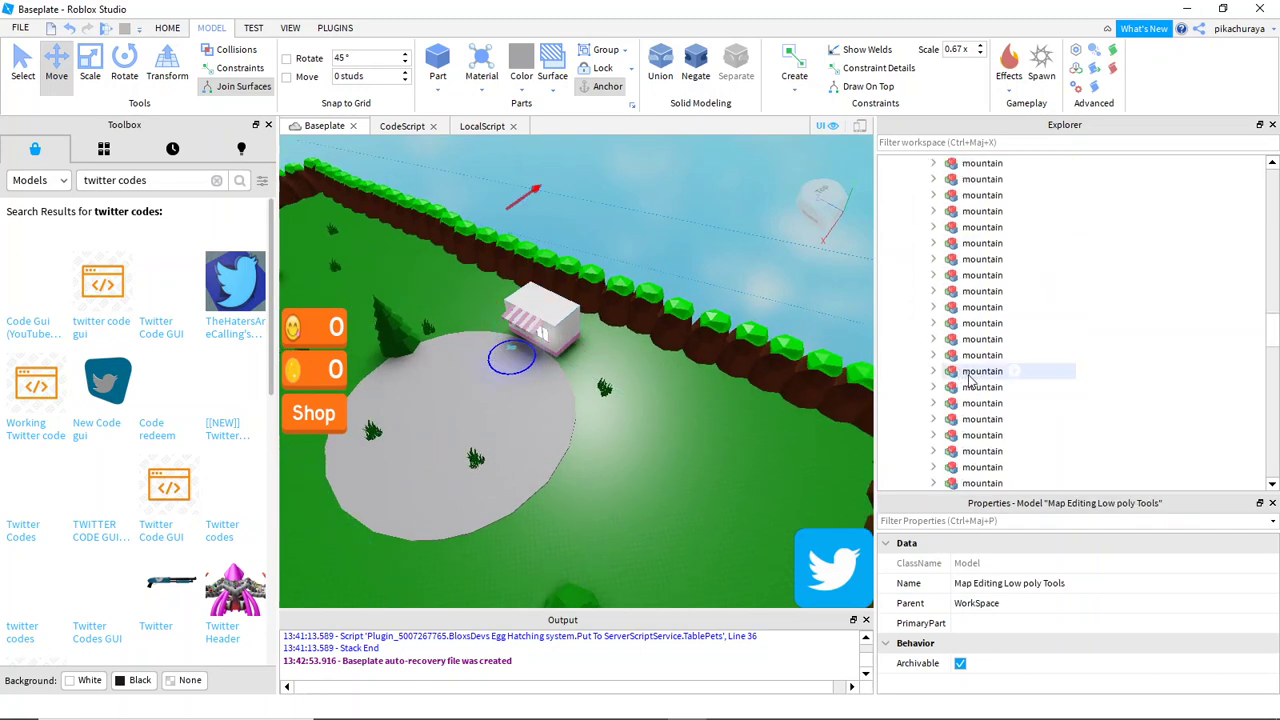
{"action": "scroll", "coordinate": [970, 375], "scroll_direction": "down", "scroll_amount": 10}
{"action": "left_click", "coordinate": [970, 291]}
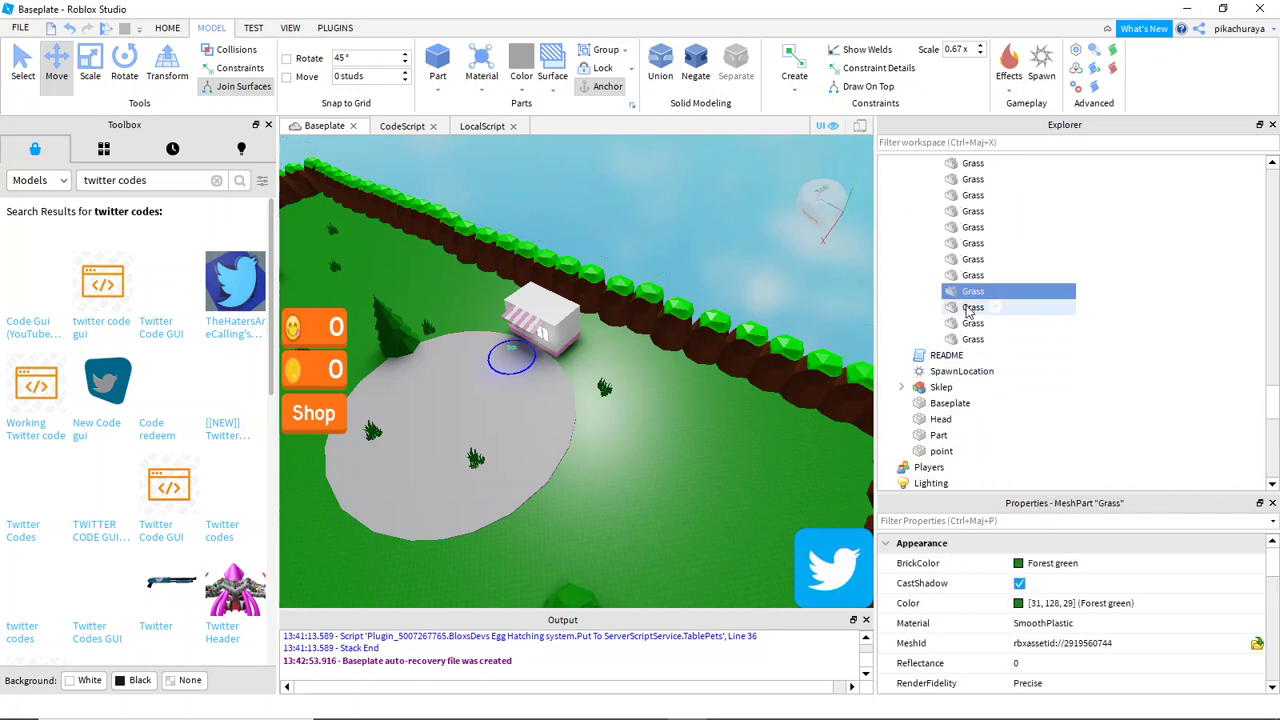
{"action": "left_click", "coordinate": [970, 309]}
{"action": "left_click", "coordinate": [970, 324]}
{"action": "left_click", "coordinate": [969, 307]}
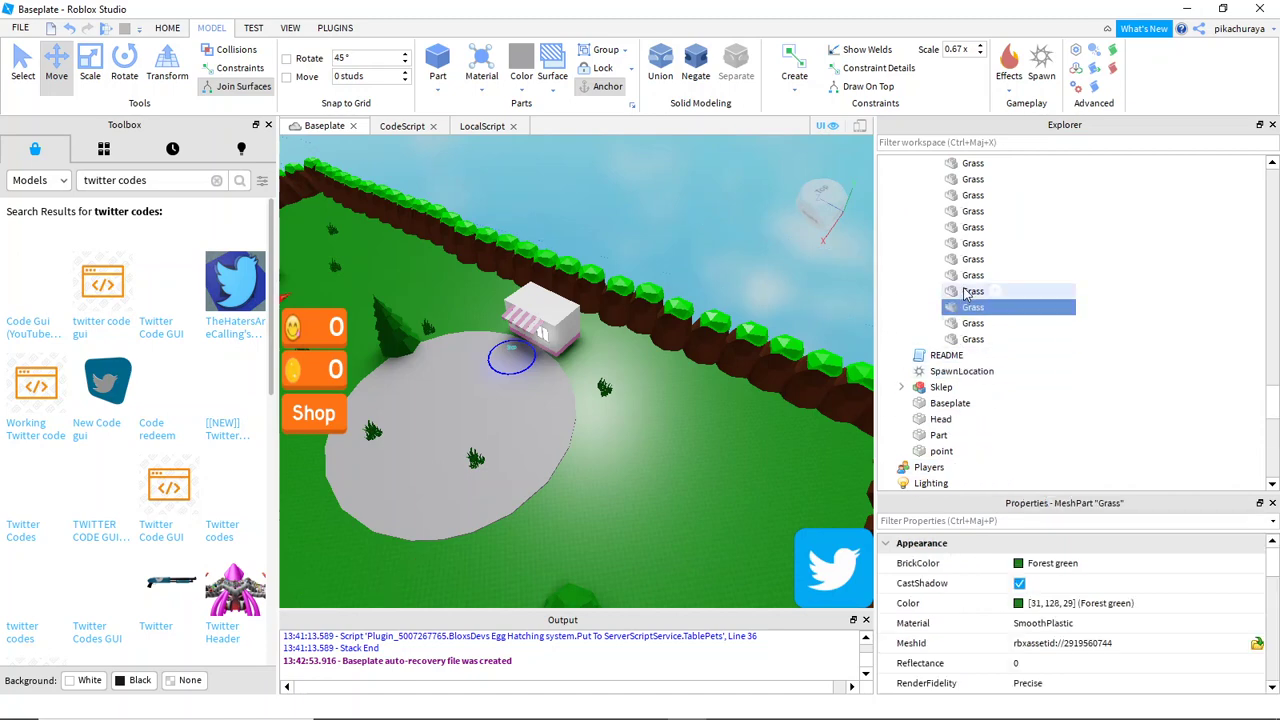
{"action": "left_click", "coordinate": [969, 291]}
{"action": "left_click", "coordinate": [967, 275]}
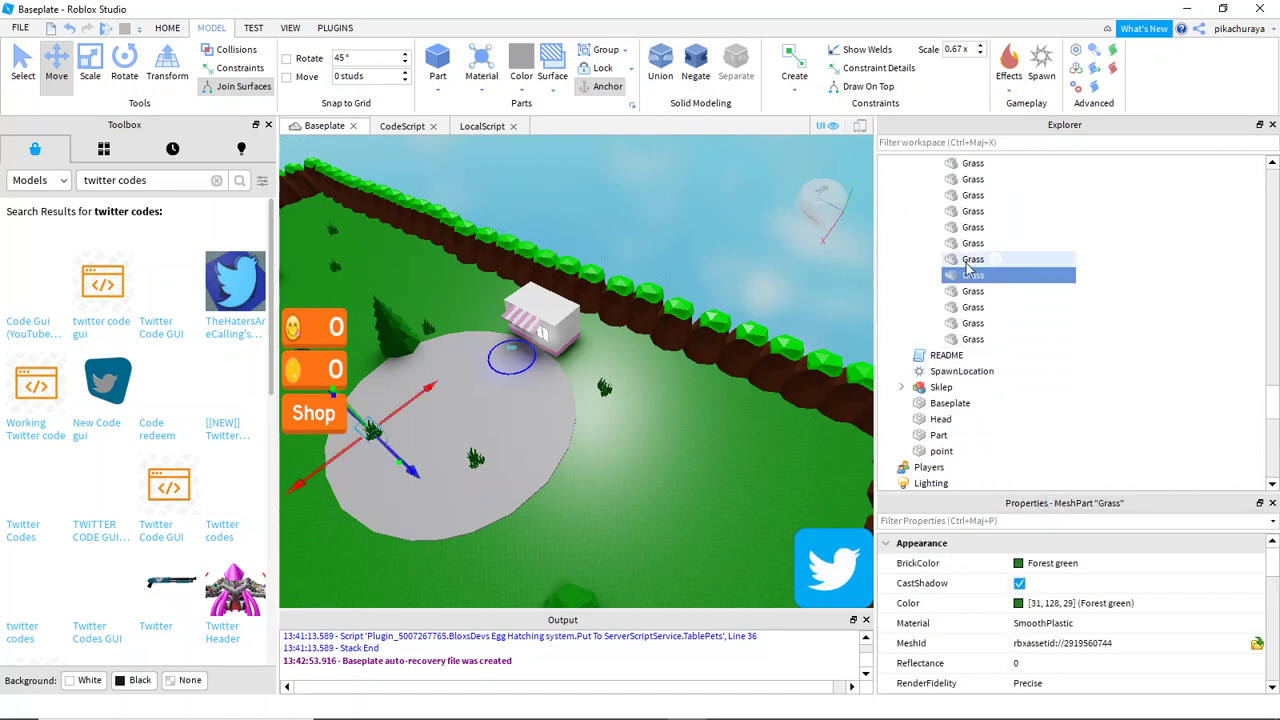
{"action": "key", "text": "Delete"}
- Find the remaining Grass mesh poking through the middle of the disc platform and delete it
{"action": "left_click", "coordinate": [970, 243]}
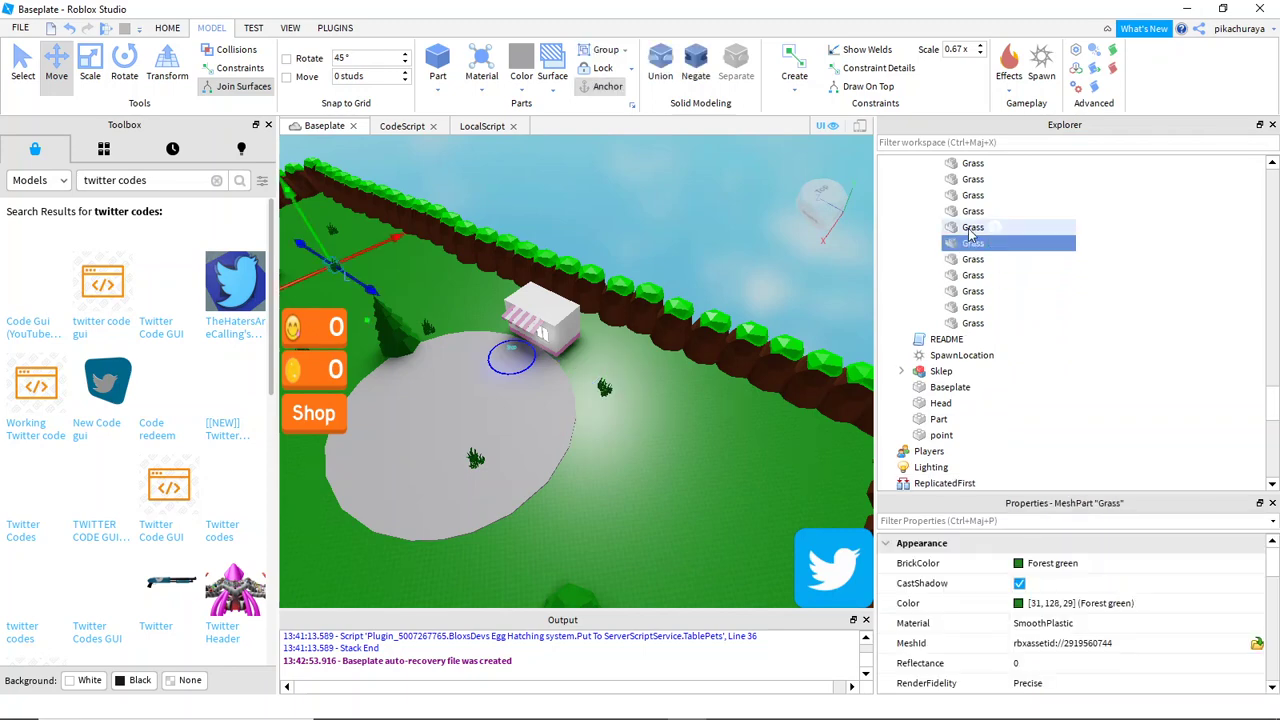
{"action": "left_click", "coordinate": [972, 227]}
{"action": "left_click", "coordinate": [972, 211]}
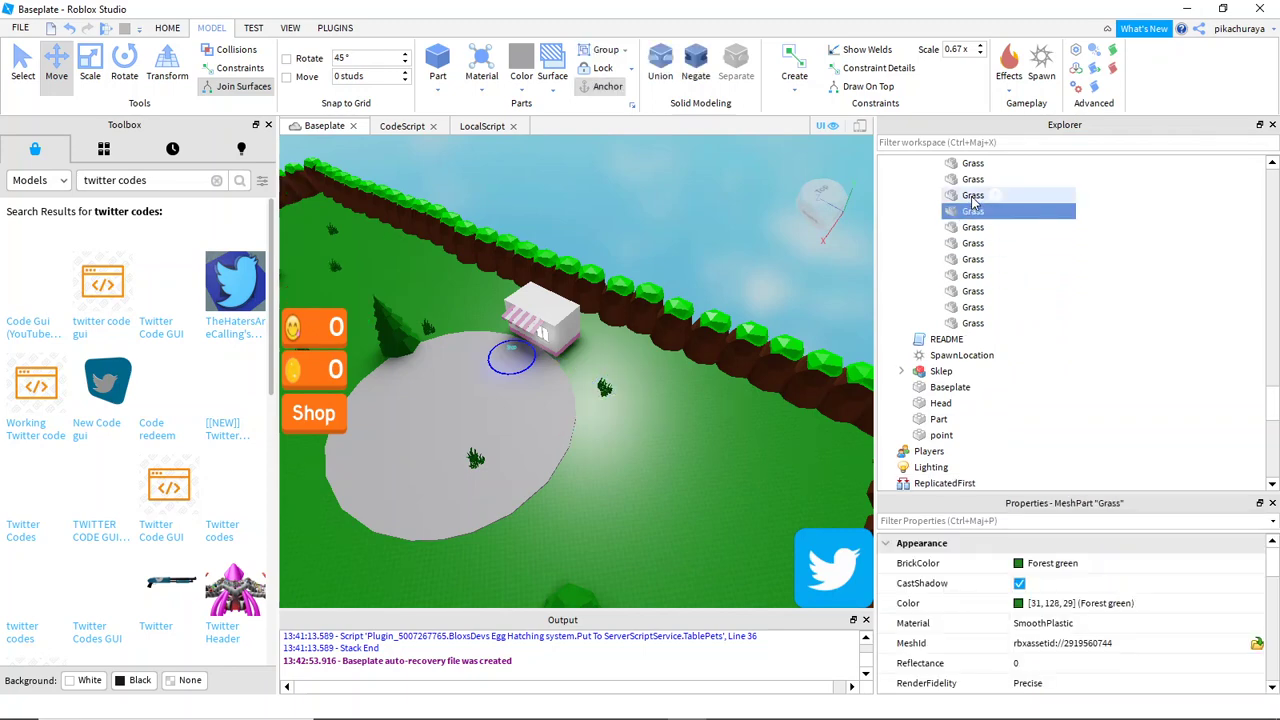
{"action": "left_click", "coordinate": [974, 195]}
{"action": "left_click", "coordinate": [973, 179]}
{"action": "left_click", "coordinate": [974, 164]}
{"action": "scroll", "coordinate": [977, 176], "scroll_direction": "up", "scroll_amount": 1}
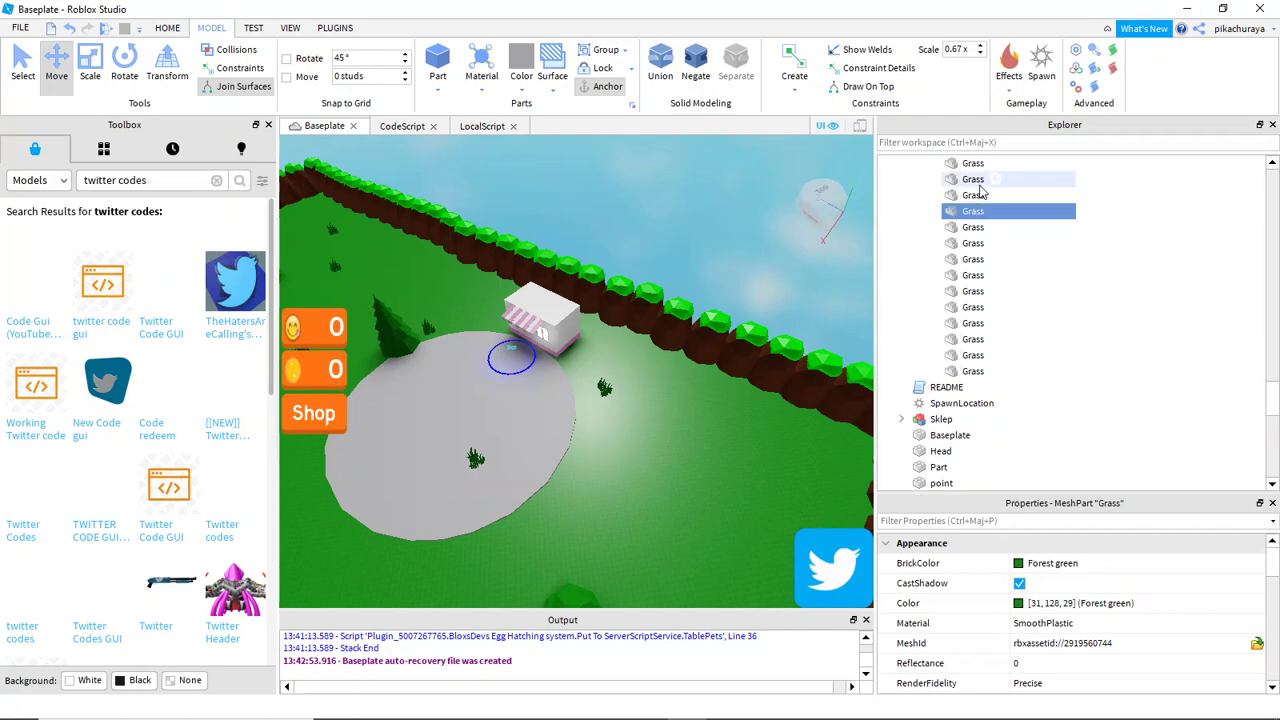
{"action": "left_click", "coordinate": [972, 194]}
{"action": "left_click", "coordinate": [970, 181]}
{"action": "scroll", "coordinate": [971, 184], "scroll_direction": "up", "scroll_amount": 1}
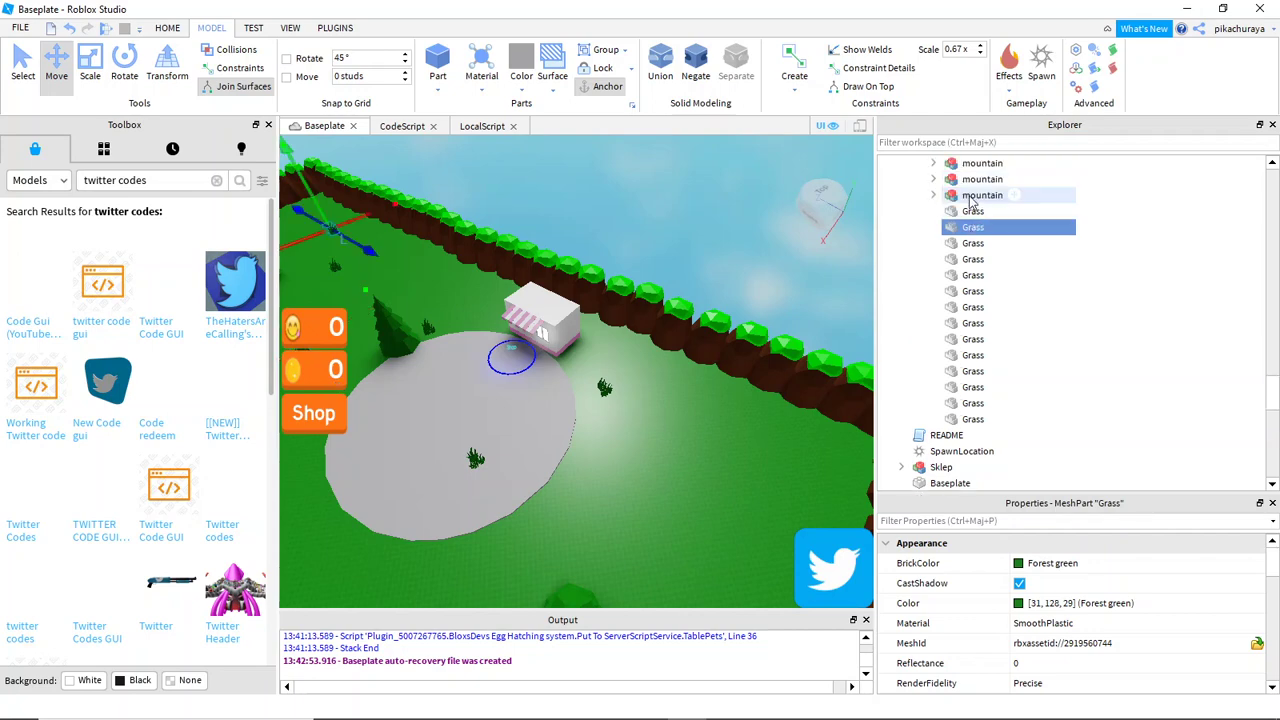
{"action": "left_click", "coordinate": [967, 211]}
{"action": "left_click", "coordinate": [965, 404]}
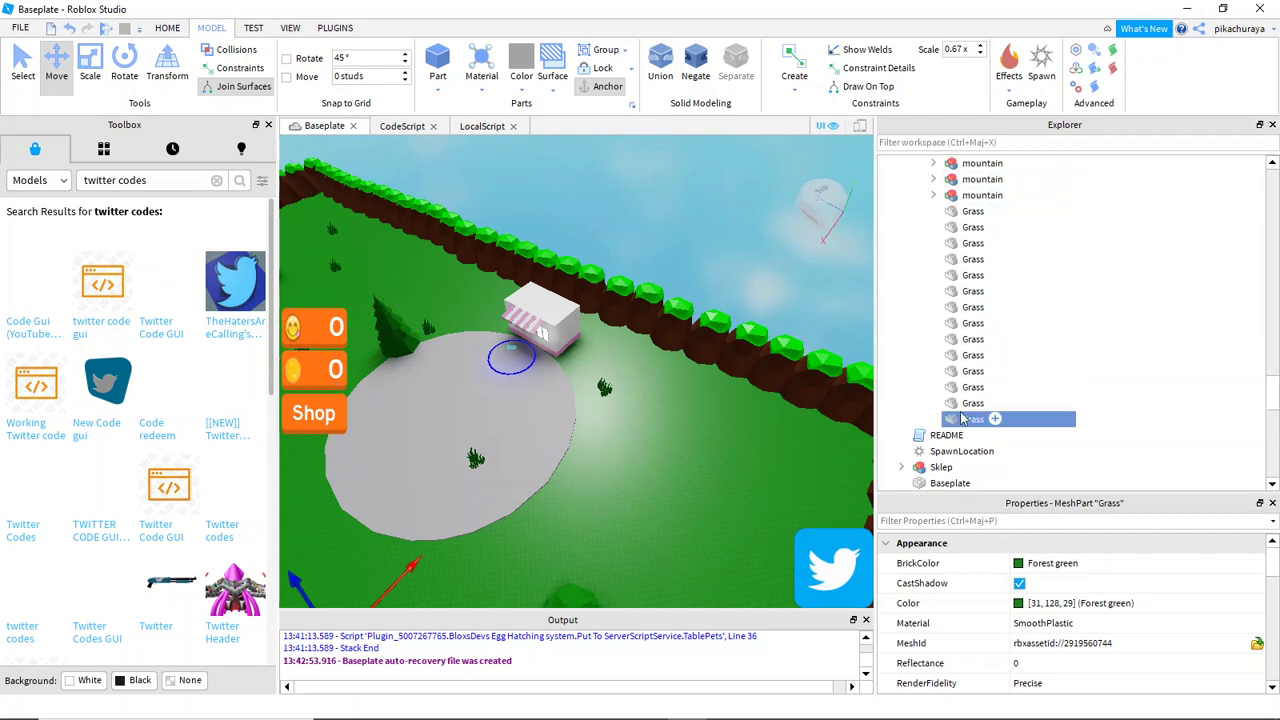
{"action": "left_click", "coordinate": [966, 388]}
{"action": "left_click", "coordinate": [966, 372]}
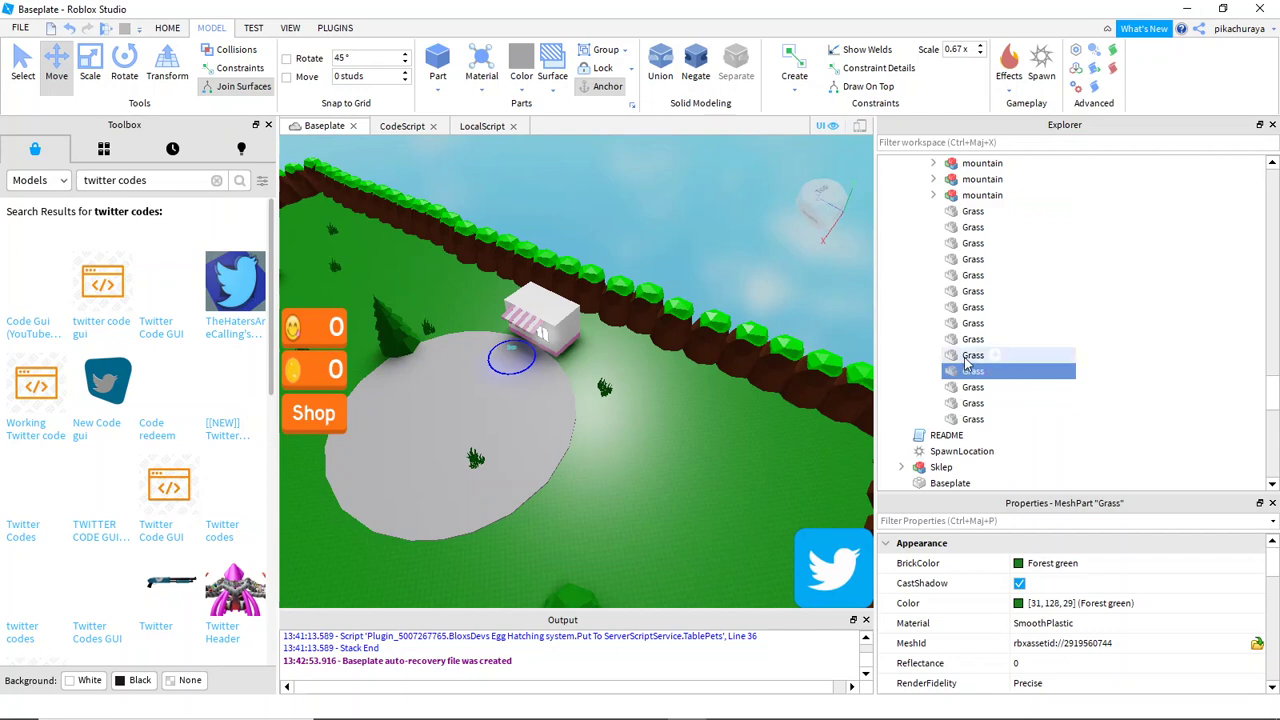
{"action": "left_click", "coordinate": [966, 356]}
{"action": "key", "text": "Delete"}
- Select the disc platform part and locate it in the Workspace hierarchy
{"action": "key", "text": "w"}
{"action": "right_click_drag", "start_coordinate": [613, 387], "coordinate": [612, 380]}
{"action": "key", "text": "s"}
{"action": "left_click", "coordinate": [474, 437]}
{"action": "scroll", "coordinate": [895, 420], "scroll_direction": "down", "scroll_amount": 1}
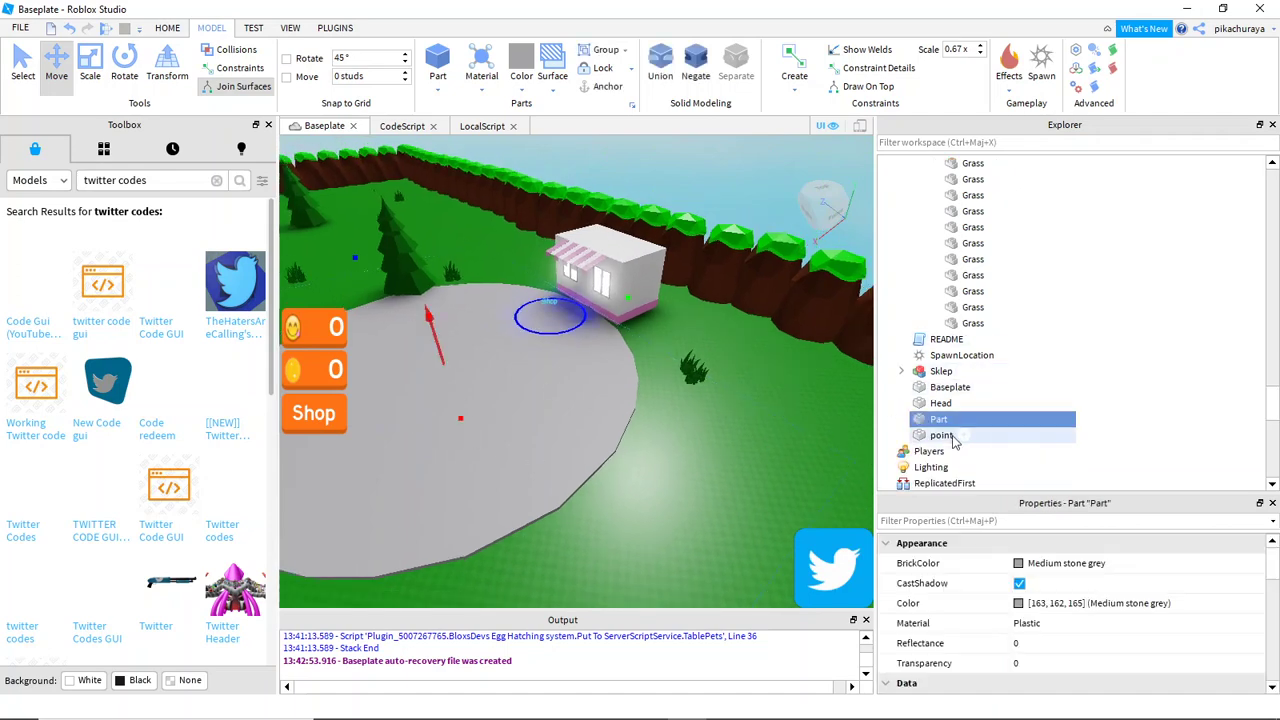
{"action": "right_click_drag", "start_coordinate": [709, 322], "coordinate": [717, 320]}
{"action": "key", "text": "s"}
- Collapse the Map Editing Low poly Tools model and check the contents of the Items folder
{"action": "scroll", "coordinate": [1005, 243], "scroll_direction": "up", "scroll_amount": 12}
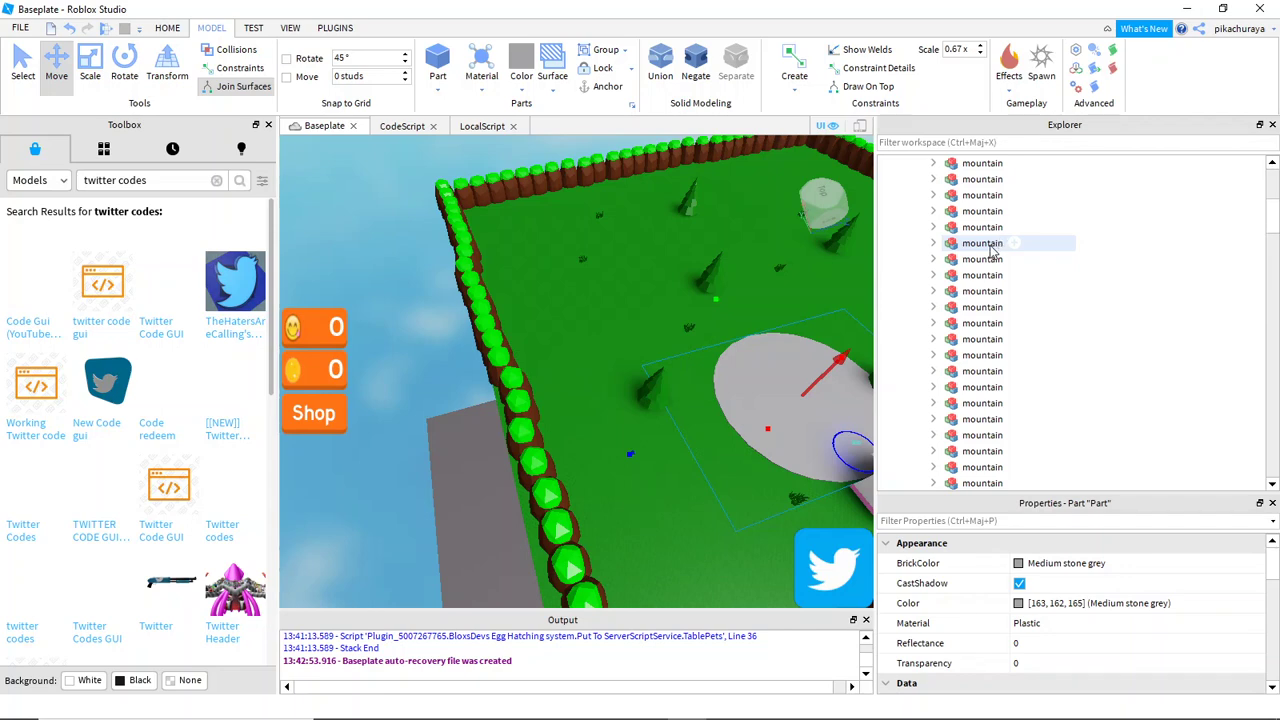
{"action": "scroll", "coordinate": [991, 250], "scroll_direction": "up", "scroll_amount": 10}
{"action": "left_click", "coordinate": [918, 307]}
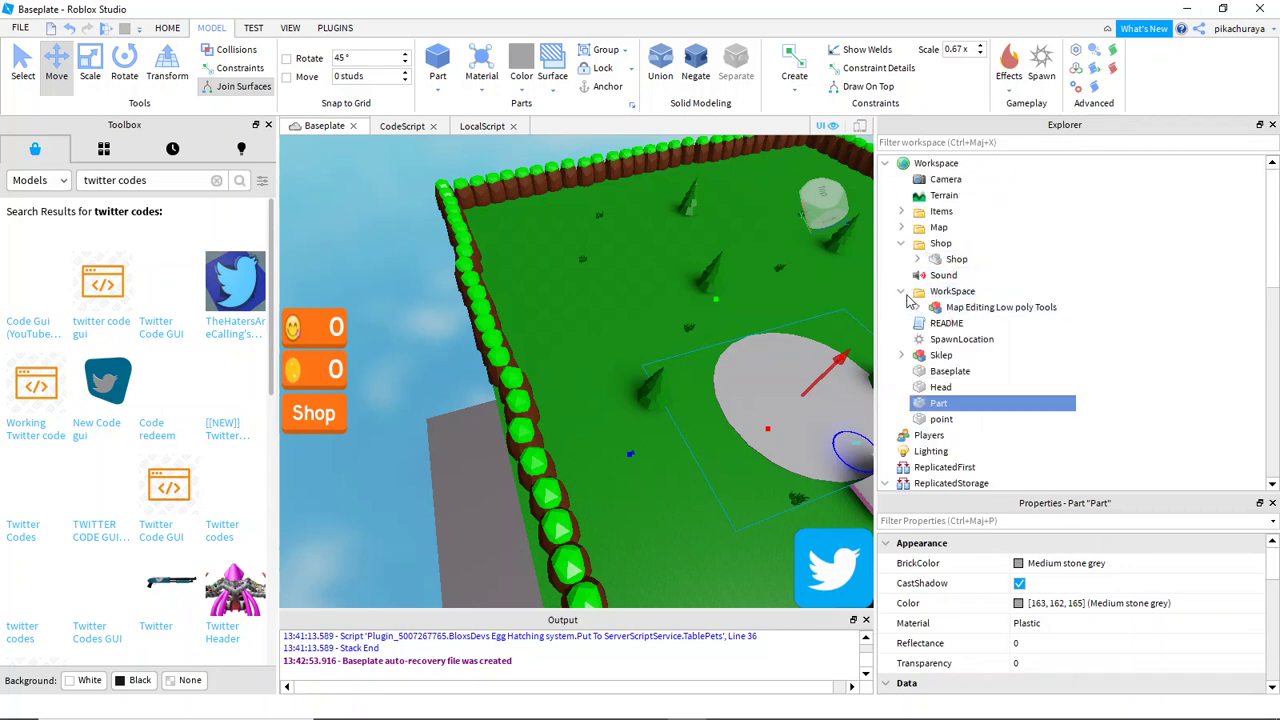
{"action": "left_click", "coordinate": [904, 211]}
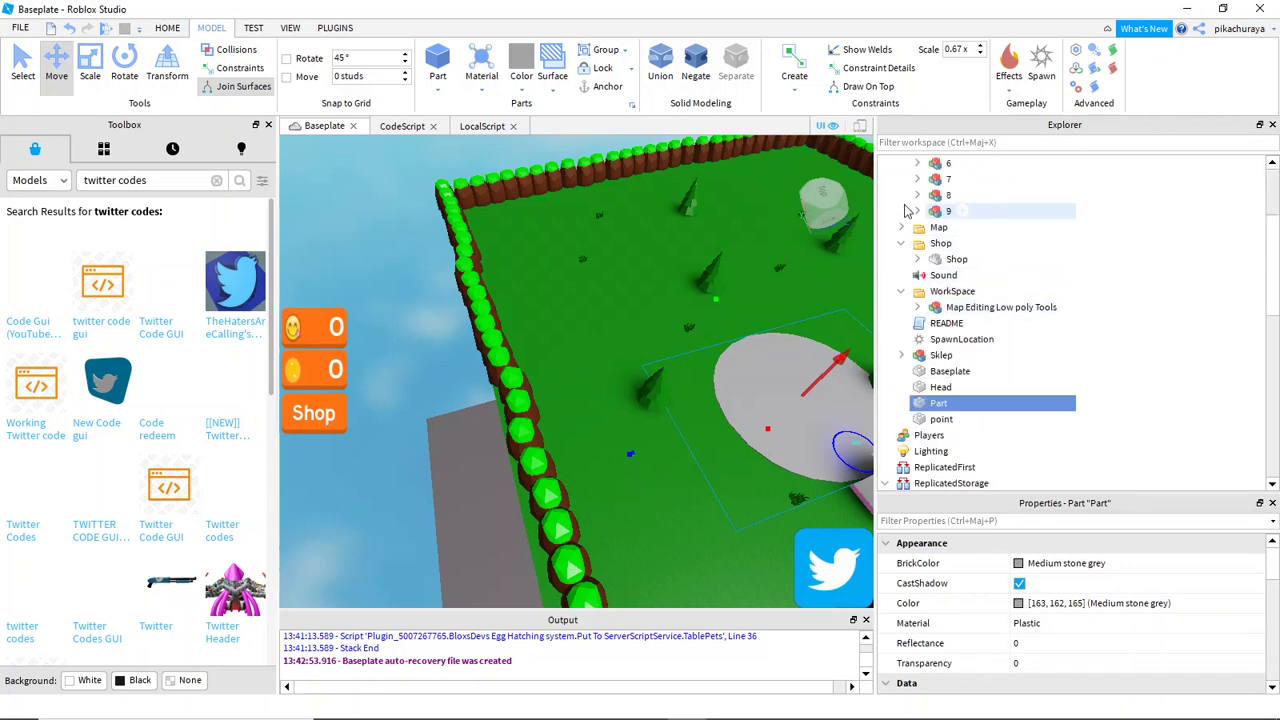
{"action": "scroll", "coordinate": [907, 211], "scroll_direction": "up", "scroll_amount": 3}
{"action": "left_click", "coordinate": [901, 211]}
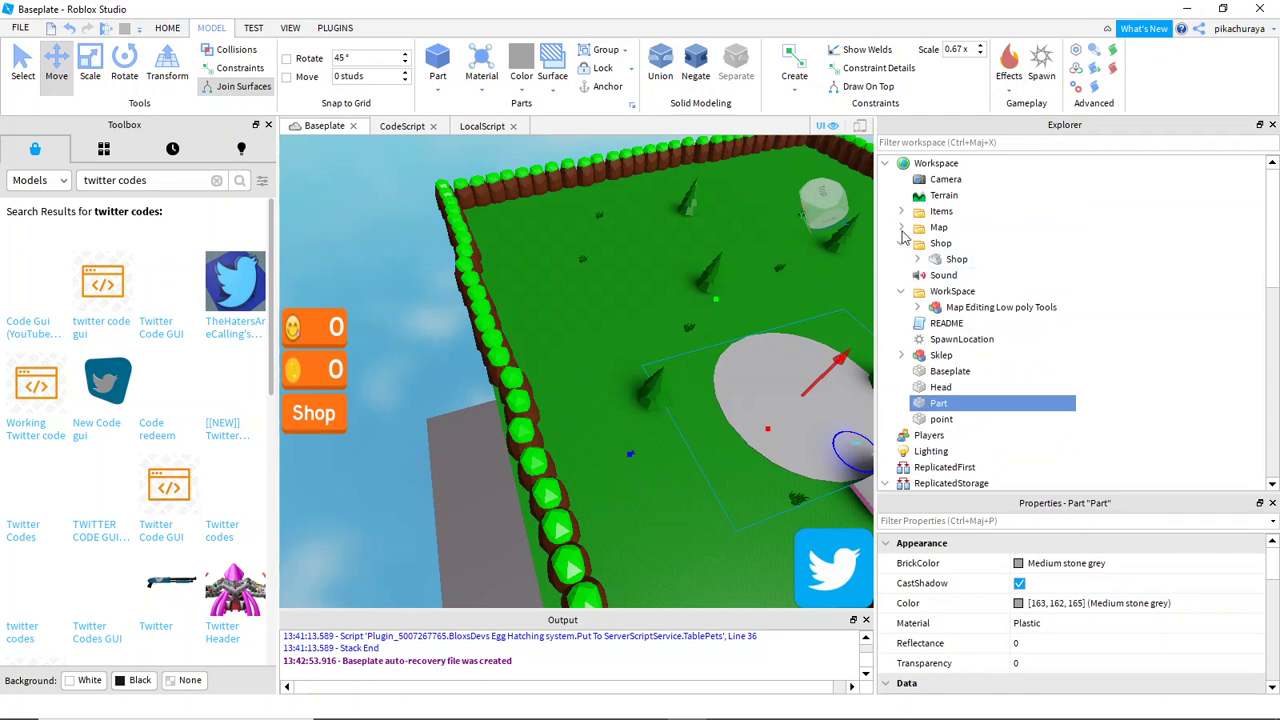
- Duplicate the Texture from the Map folder's Baseplate, move the copy into the disc platform part, and inspect the platform's surface
{"action": "left_click", "coordinate": [901, 228]}
{"action": "left_click", "coordinate": [918, 211]}
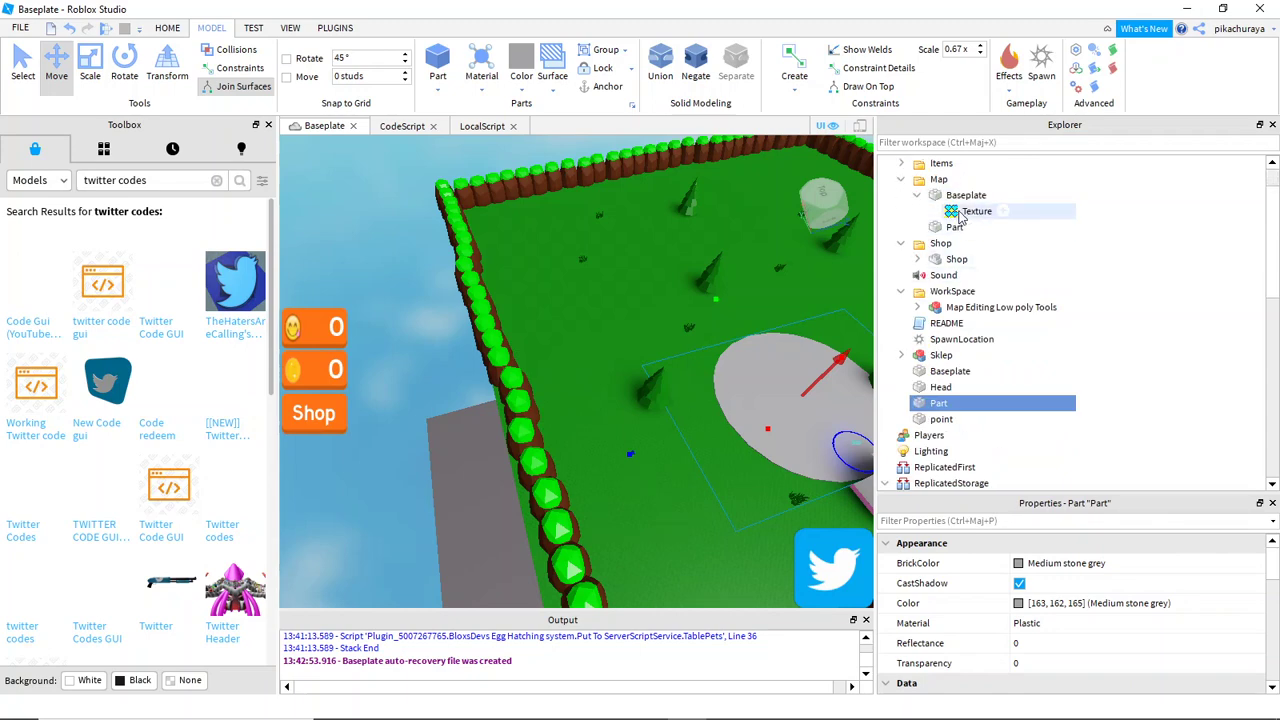
{"action": "left_click", "coordinate": [960, 212]}
{"action": "key", "text": "ctrl+d"}
{"action": "left_click_drag", "start_coordinate": [960, 227], "coordinate": [982, 421]}
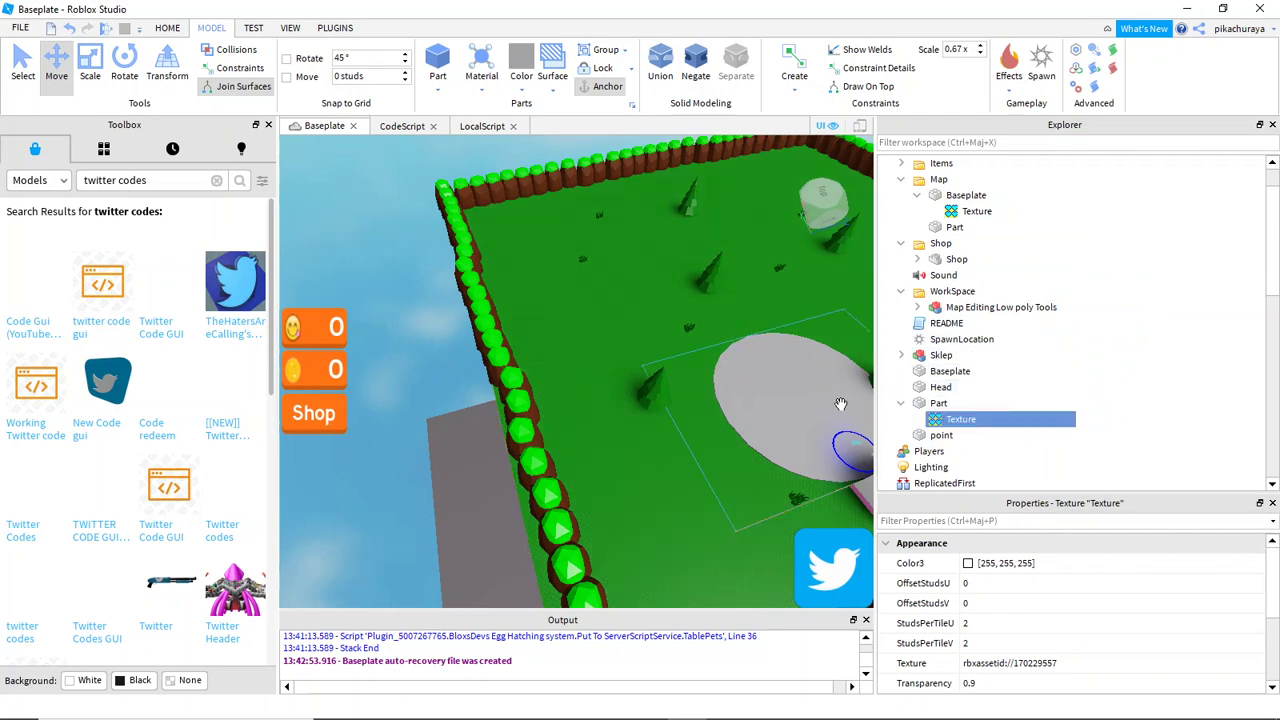
{"action": "right_click_drag", "start_coordinate": [841, 404], "coordinate": [827, 401]}
{"action": "scroll", "coordinate": [827, 401], "scroll_direction": "up", "scroll_amount": 5}
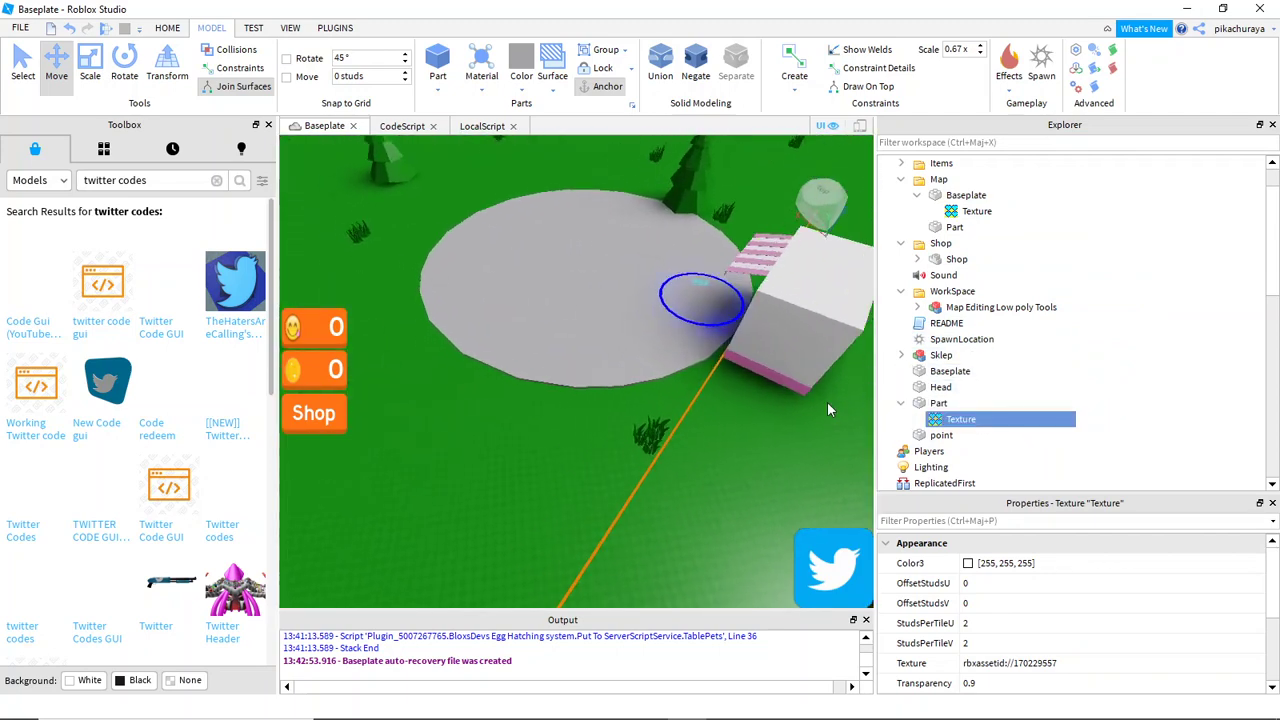
{"action": "left_click", "coordinate": [938, 403]}
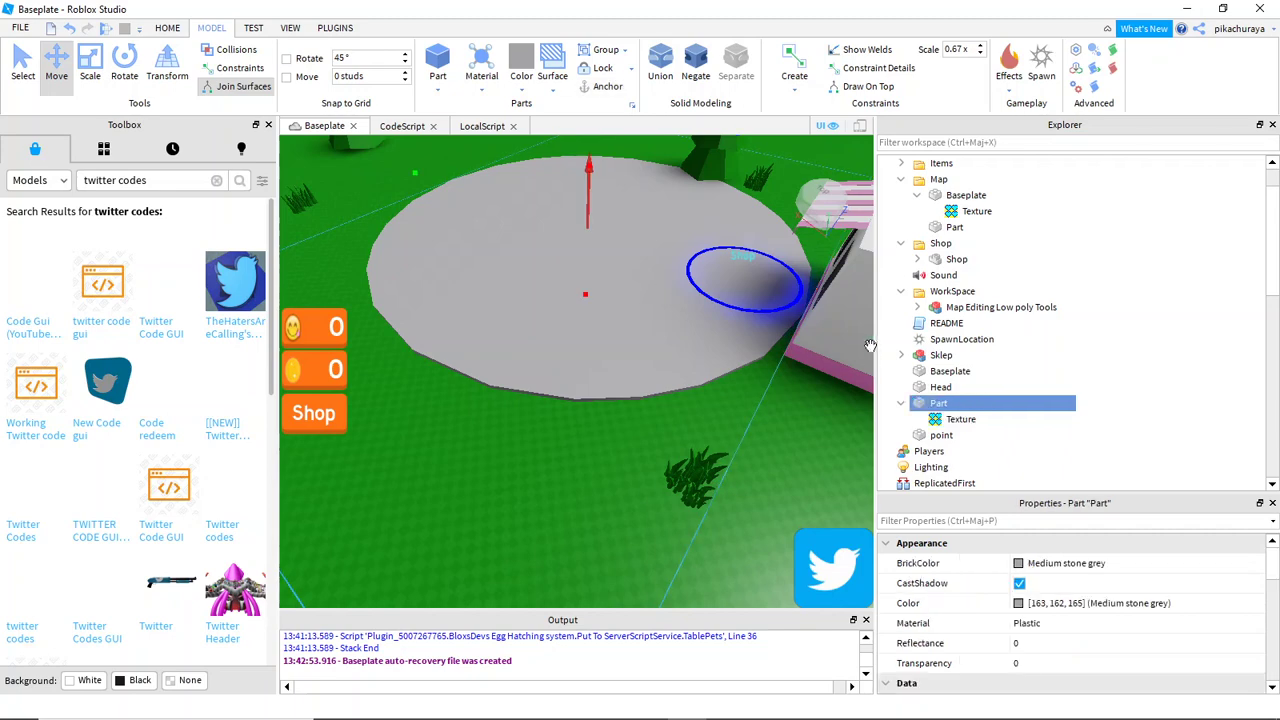
{"action": "right_click_drag", "start_coordinate": [606, 337], "coordinate": [606, 337]}
{"action": "scroll", "coordinate": [606, 337], "scroll_direction": "up", "scroll_amount": 4}
{"action": "scroll", "coordinate": [606, 337], "scroll_direction": "down", "scroll_amount": 5}
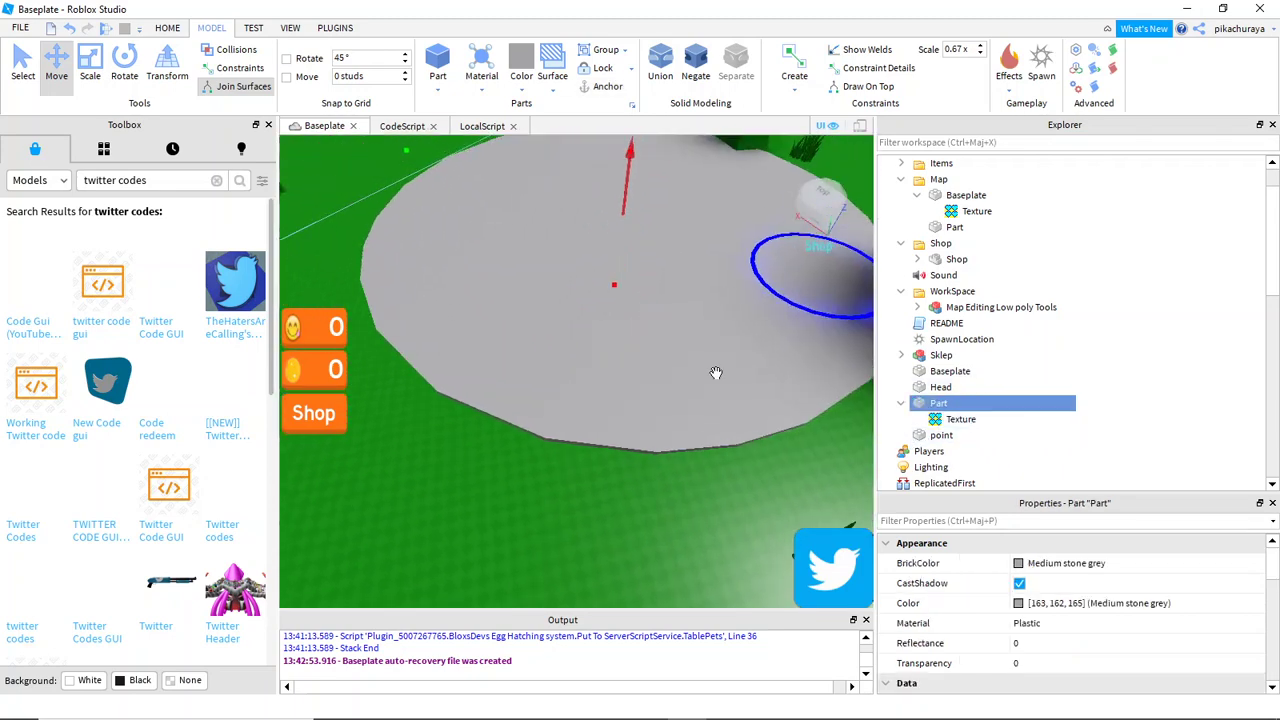
- Select the disc platform's Texture and filter its properties by "fa" to find the Face setting
{"action": "left_click", "coordinate": [940, 421]}
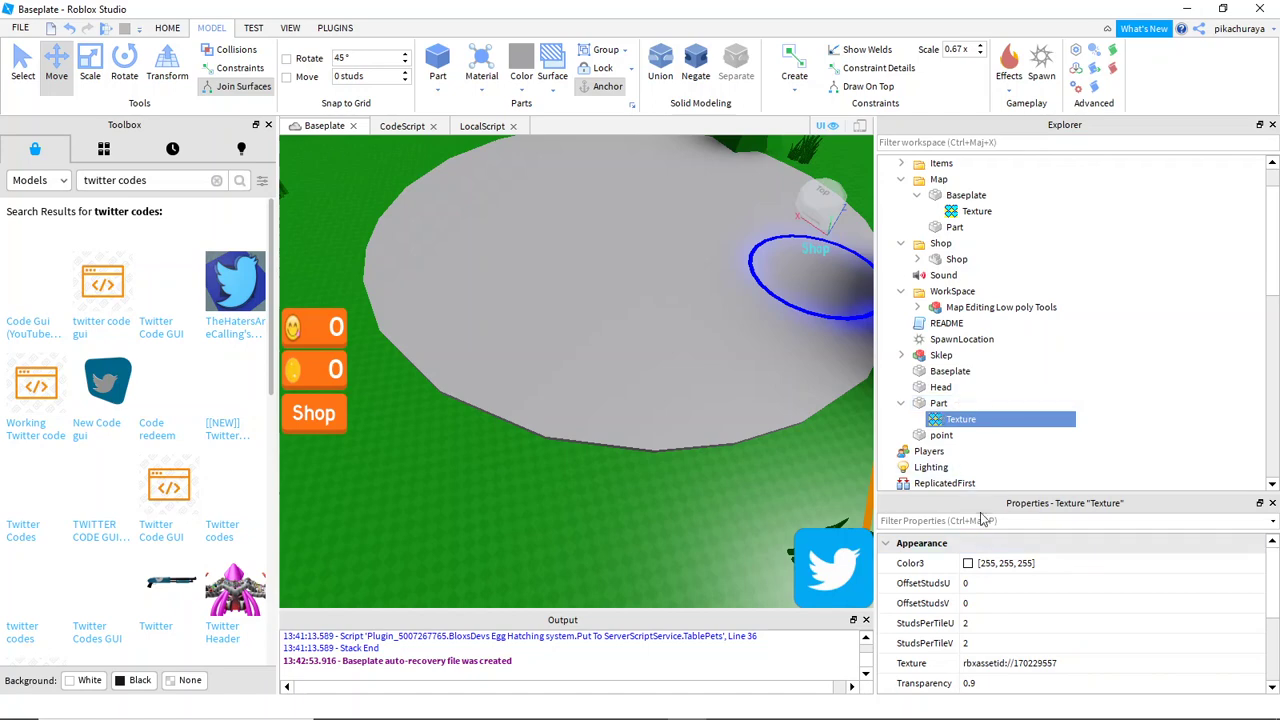
{"action": "type", "text": "da"}
{"action": "key", "text": "BackSpace"}
{"action": "key", "text": "BackSpace"}
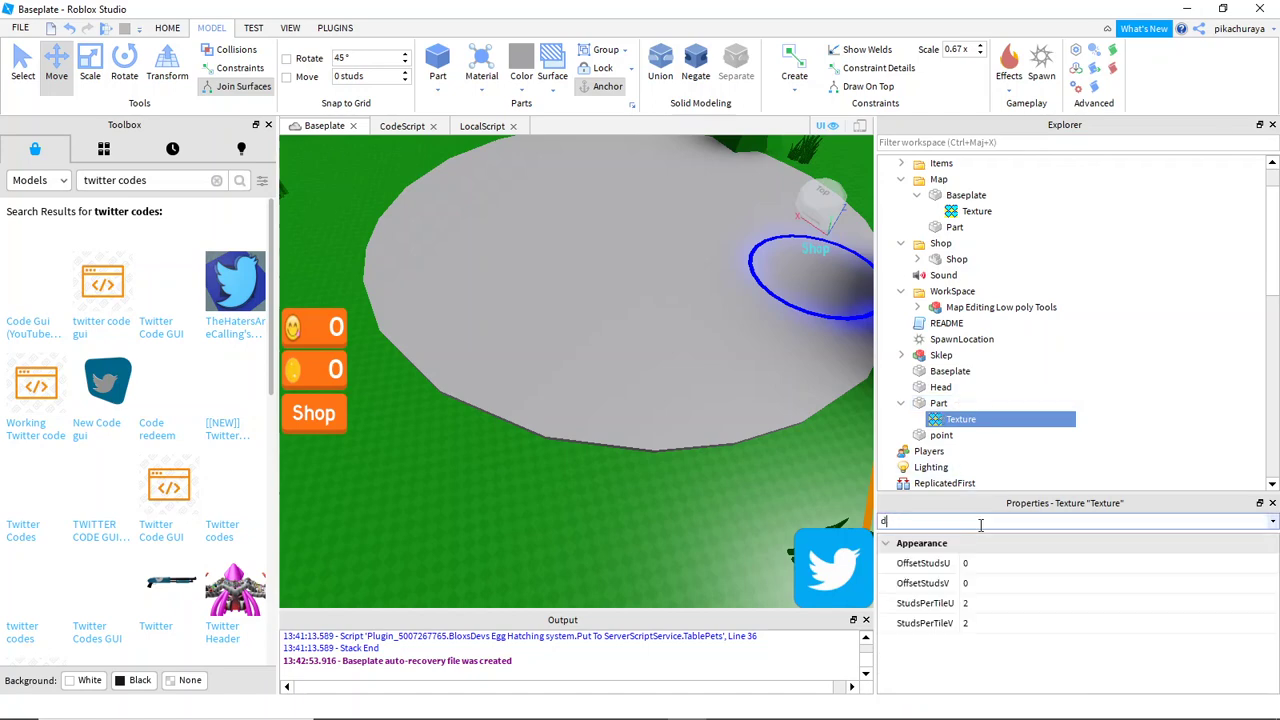
{"action": "type", "text": "fa"}
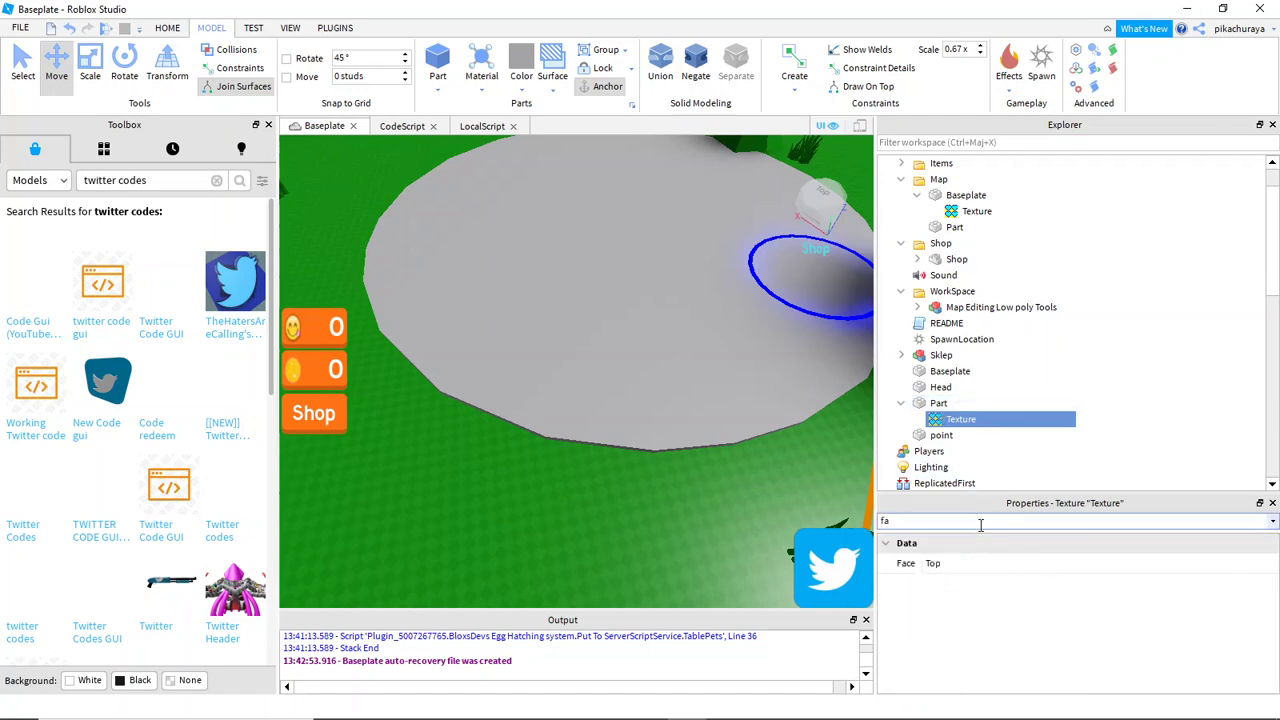
- Try the Back, Bottom, Front and Left options for the Face of the disc platform's Texture
{"action": "left_click", "coordinate": [957, 564]}
{"action": "left_click", "coordinate": [957, 564]}
{"action": "left_click", "coordinate": [957, 585]}
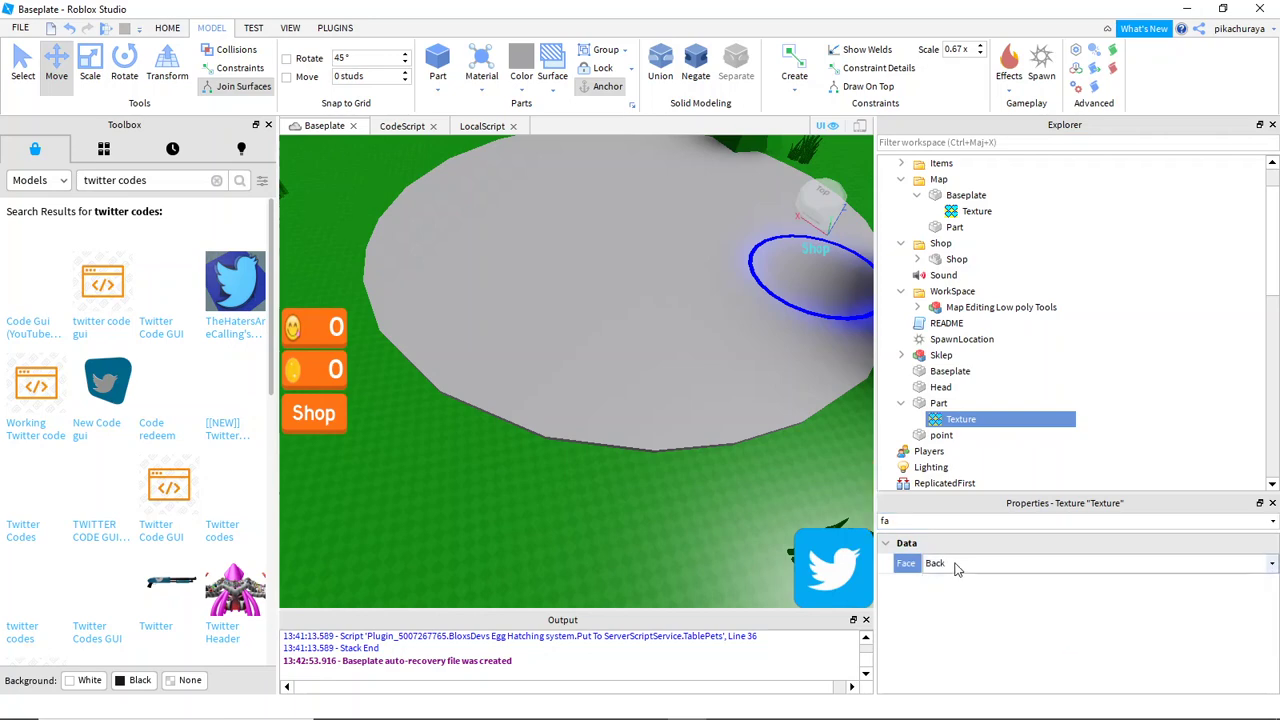
{"action": "left_click", "coordinate": [957, 566]}
{"action": "left_click", "coordinate": [945, 591]}
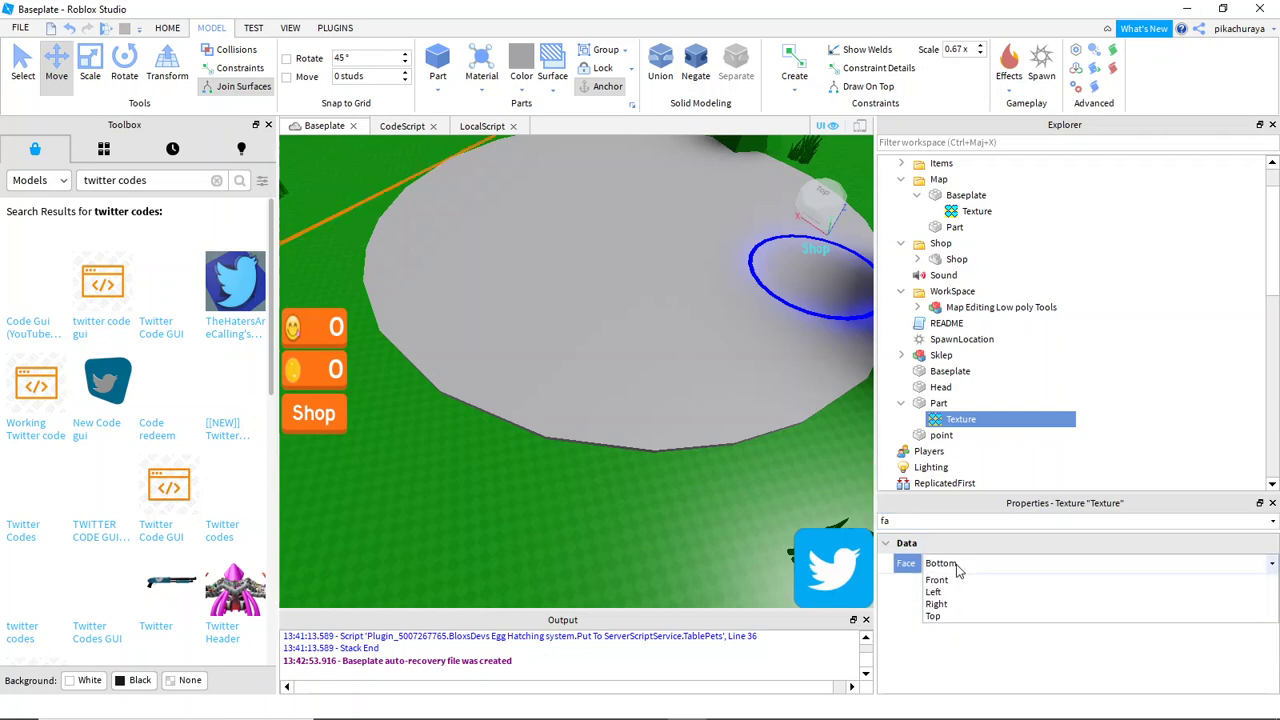
{"action": "left_click", "coordinate": [957, 603]}
{"action": "left_click", "coordinate": [955, 566]}
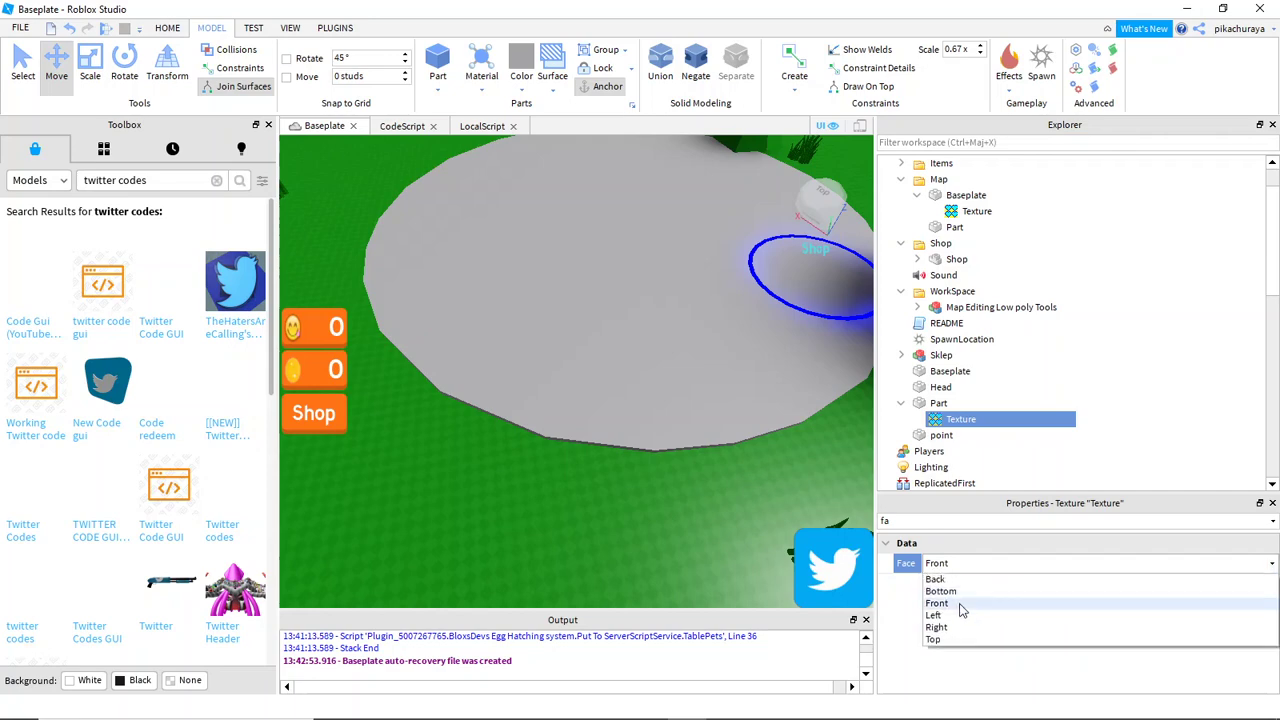
{"action": "left_click", "coordinate": [958, 615]}
- Set the Face of the disc platform's Texture to Right, inspect the platform from above, and clear the property filter
{"action": "left_click", "coordinate": [955, 565]}
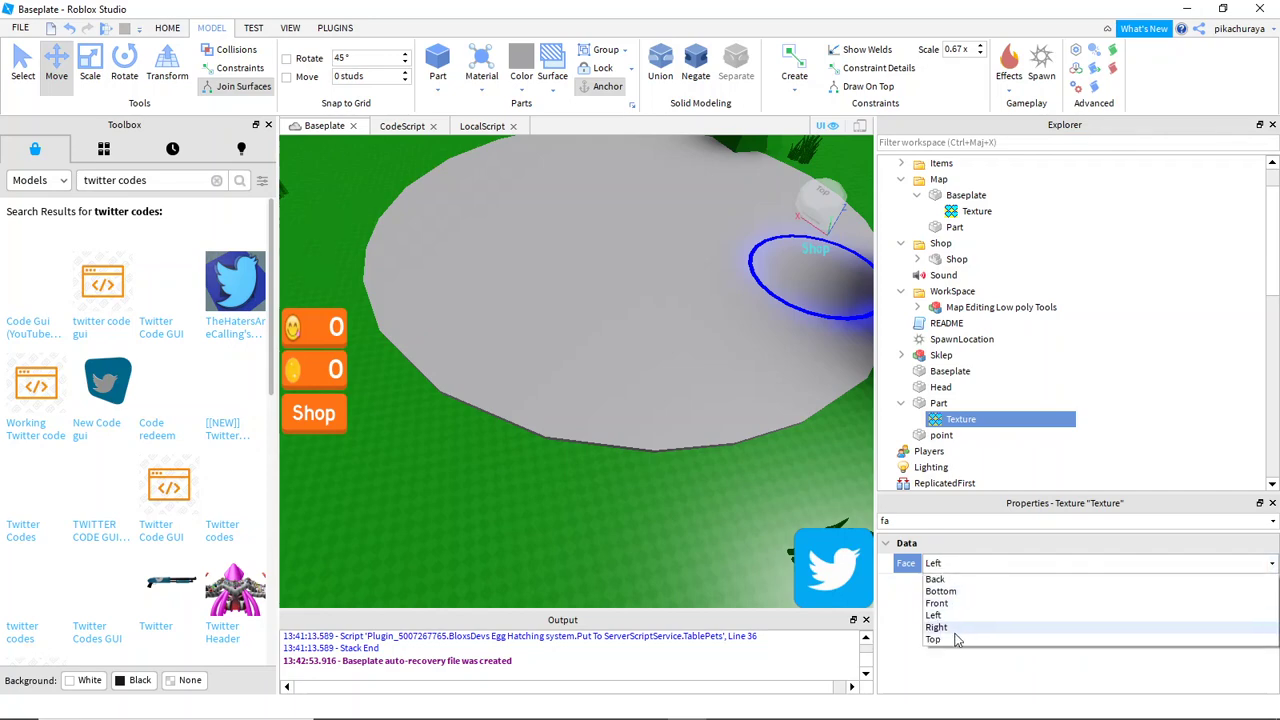
{"action": "left_click", "coordinate": [955, 626]}
{"action": "right_click_drag", "start_coordinate": [641, 384], "coordinate": [642, 385]}
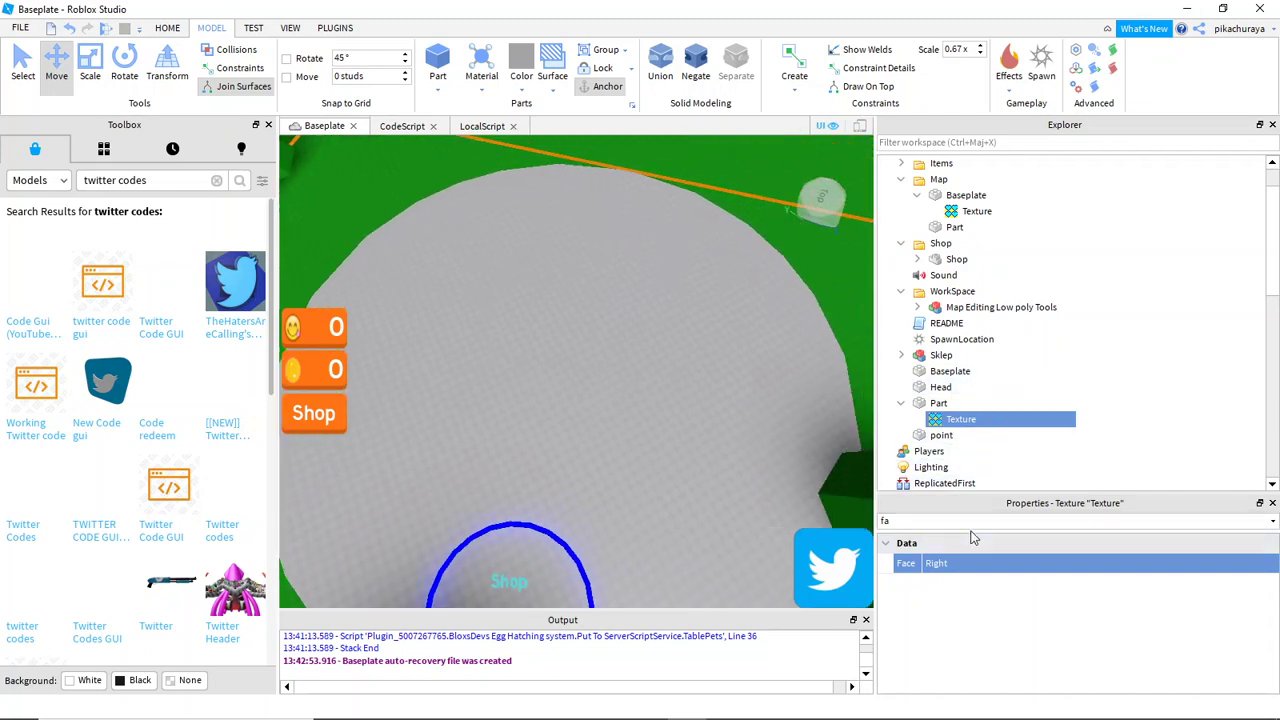
{"action": "key", "text": "BackSpace"}
{"action": "key", "text": "BackSpace"}
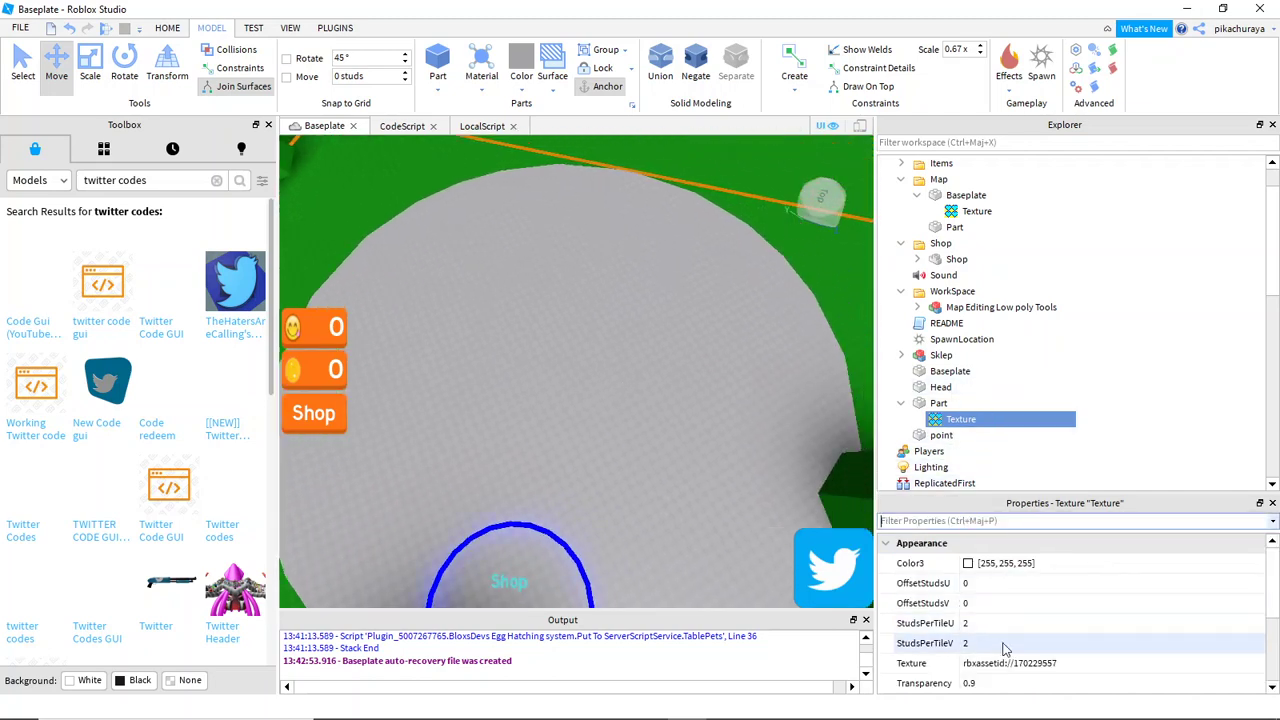
- Look through the appearance and data properties of the disc platform's Texture
{"action": "scroll", "coordinate": [1000, 640], "scroll_direction": "down", "scroll_amount": 3}
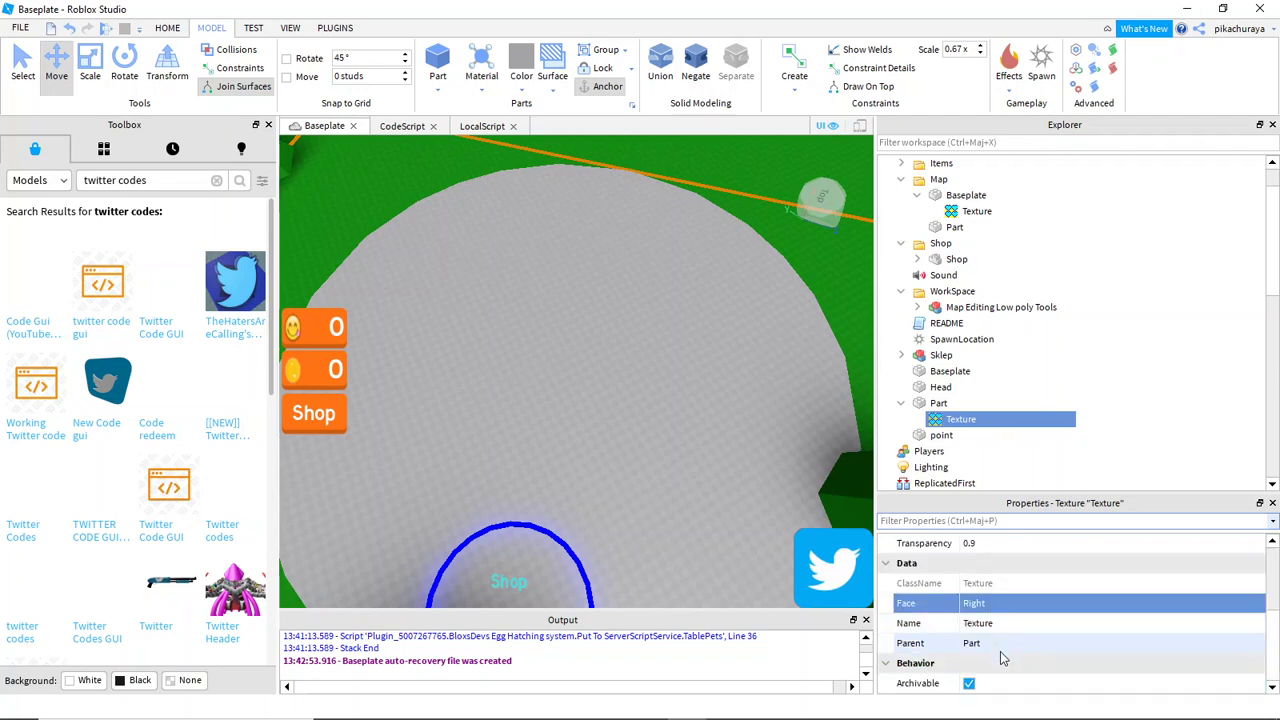
{"action": "type", "text": "qq"}
{"action": "key", "text": "BackSpace"}
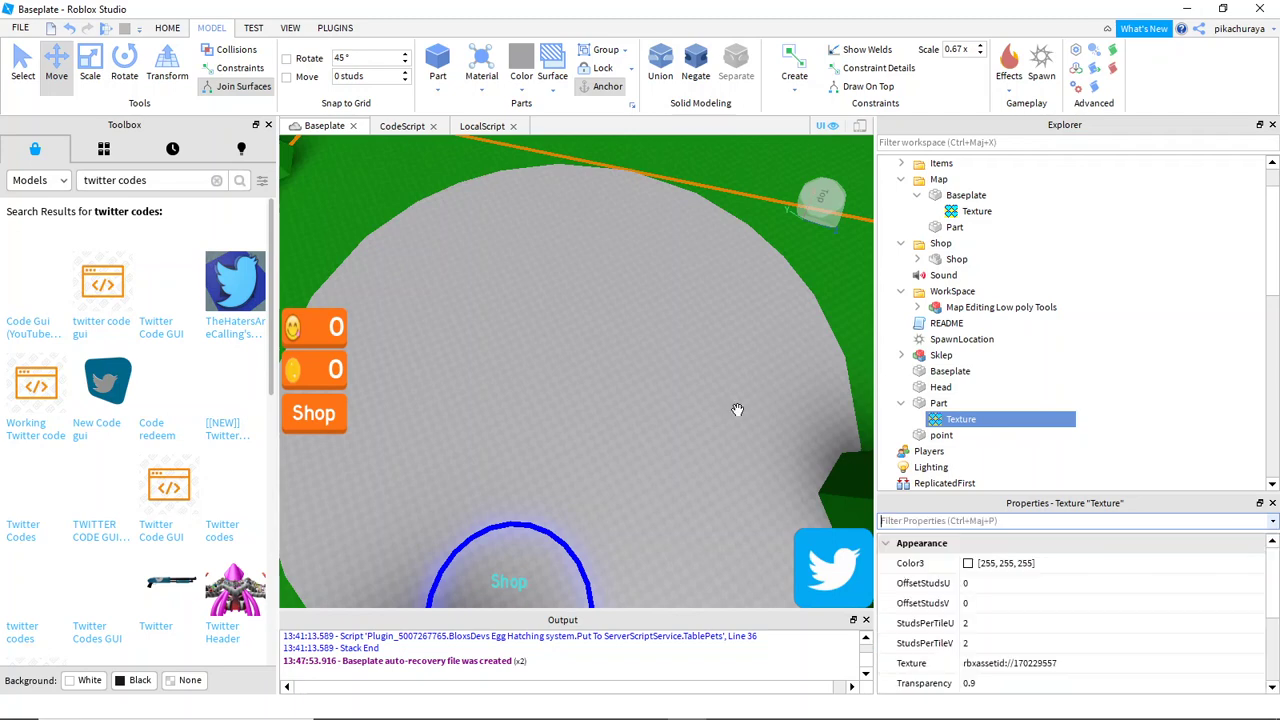
{"action": "scroll", "coordinate": [985, 640], "scroll_direction": "down", "scroll_amount": 5}
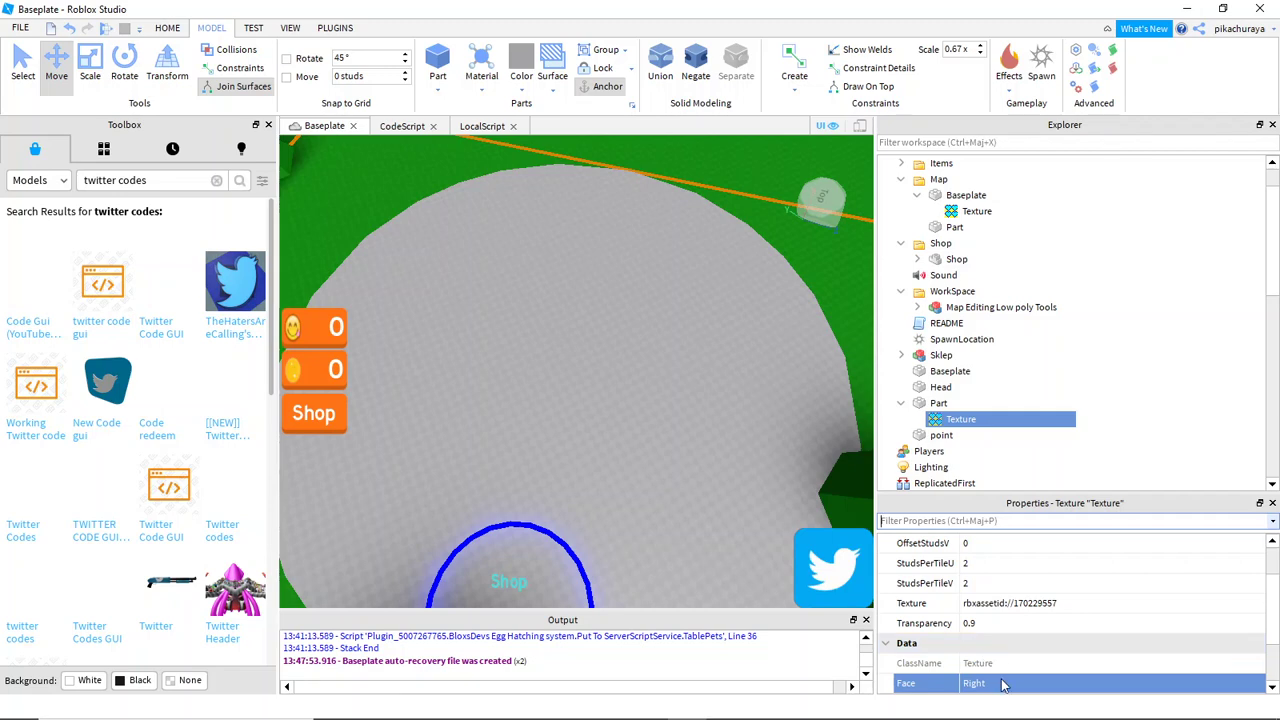
{"action": "scroll", "coordinate": [993, 660], "scroll_direction": "up", "scroll_amount": 5}
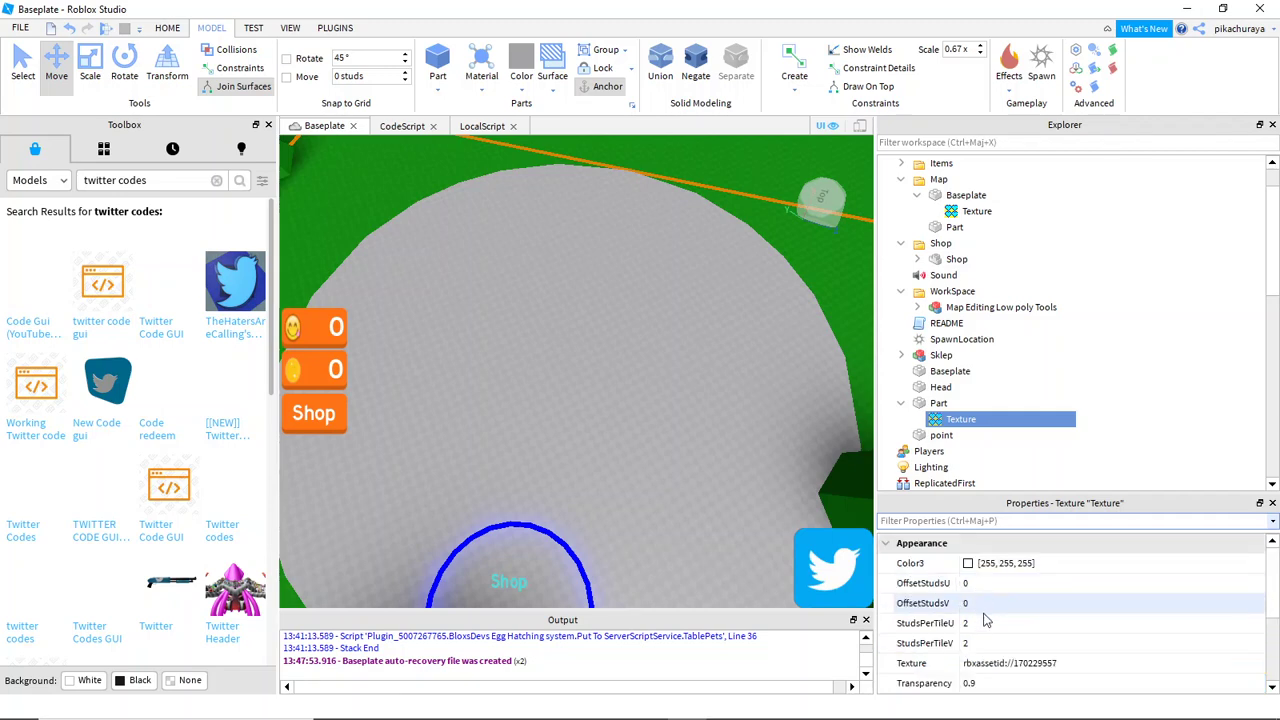